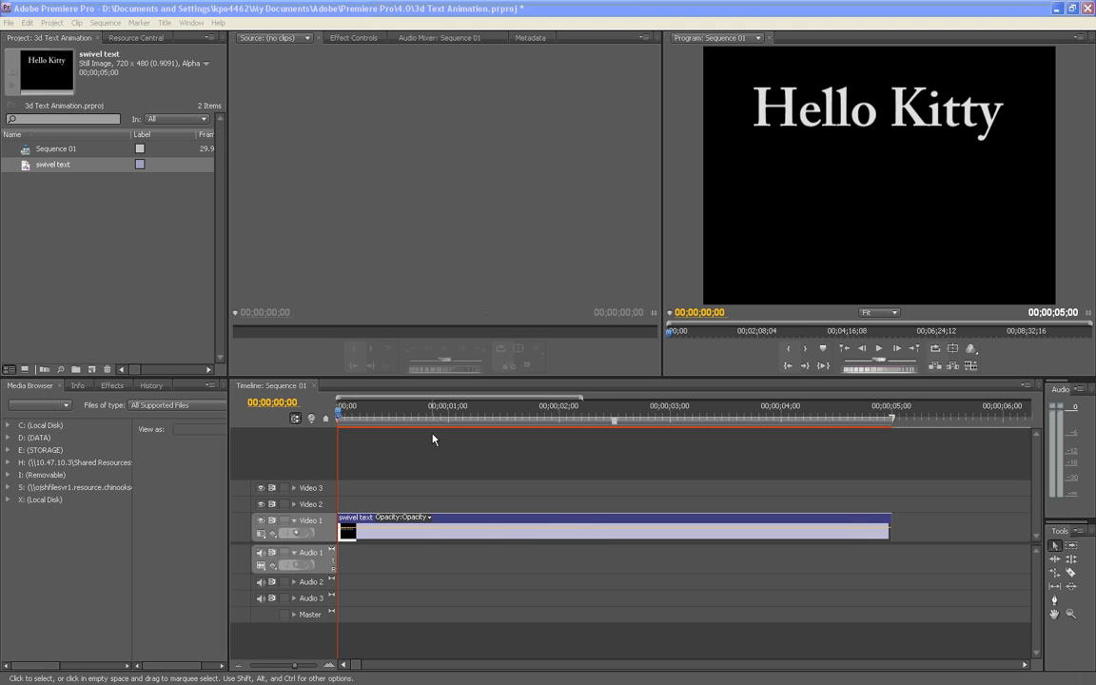
Create a new title named Title 02 with the default 720 × 480 video settings
drag(340, 411, 285, 373)
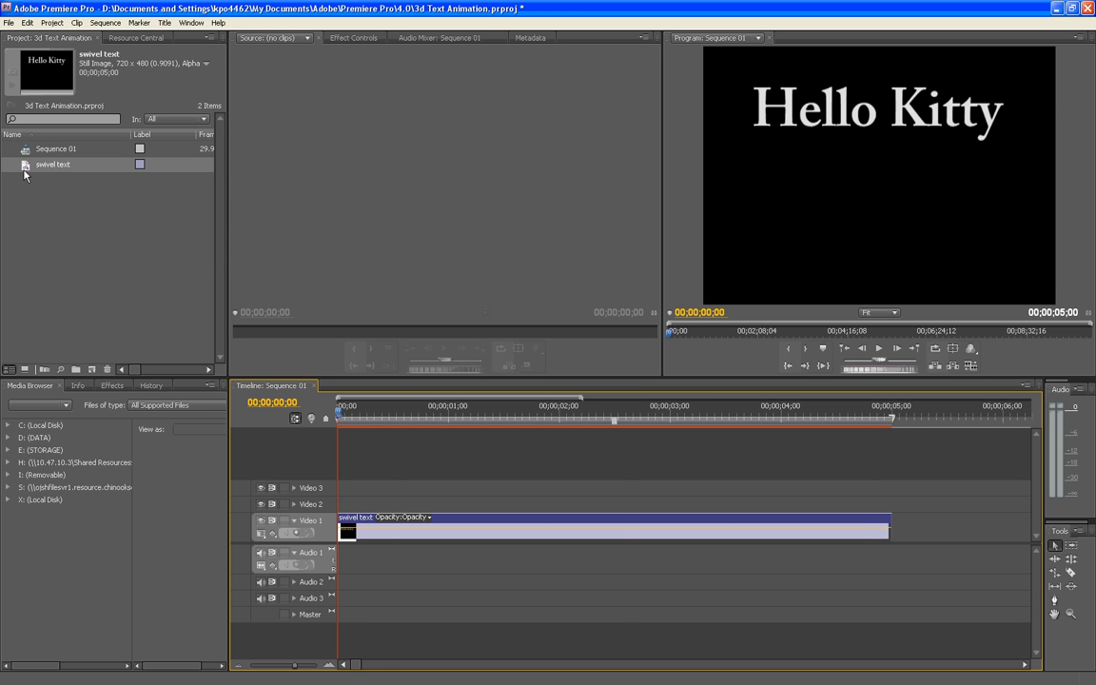
right_click(53, 191)
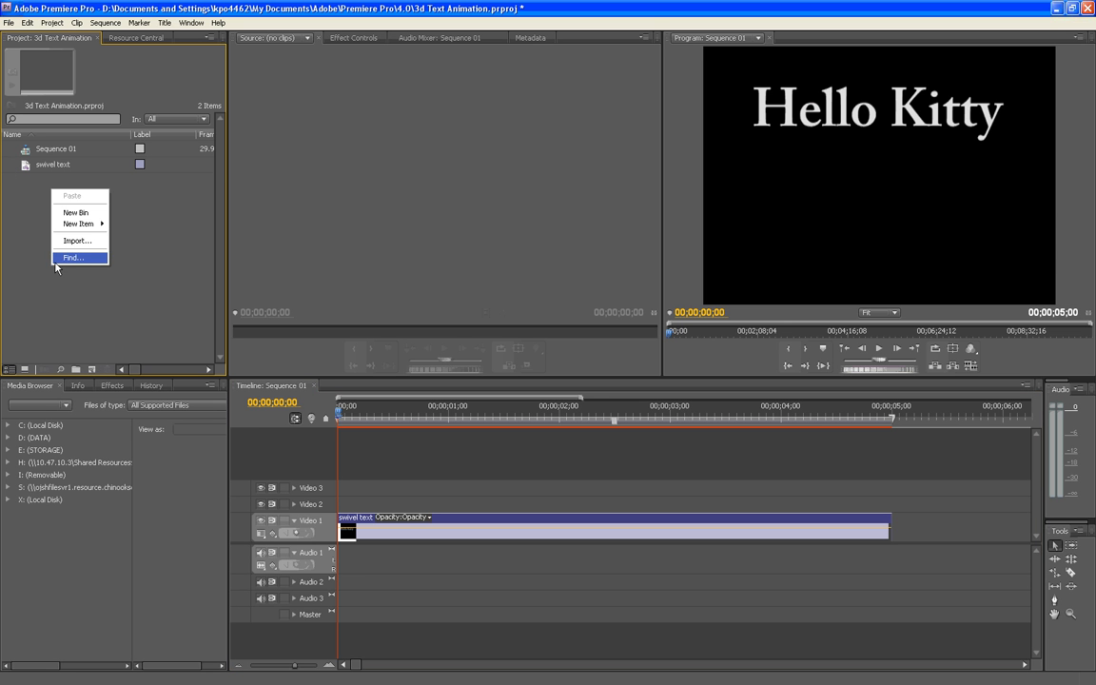
mouse_move(84, 223)
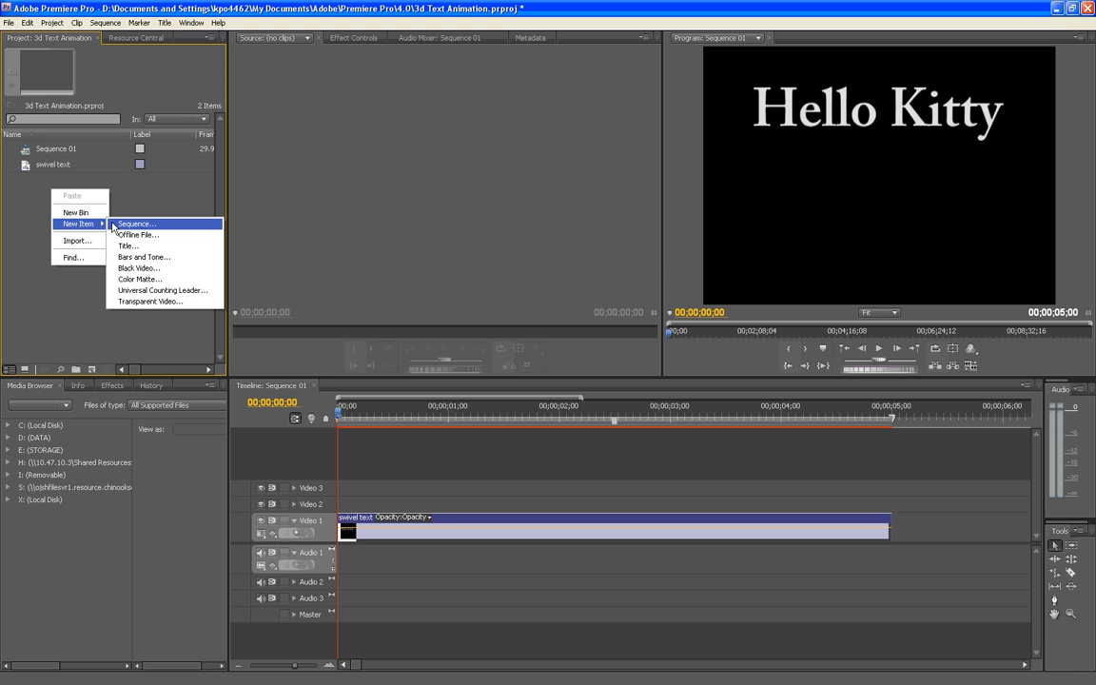
click(154, 246)
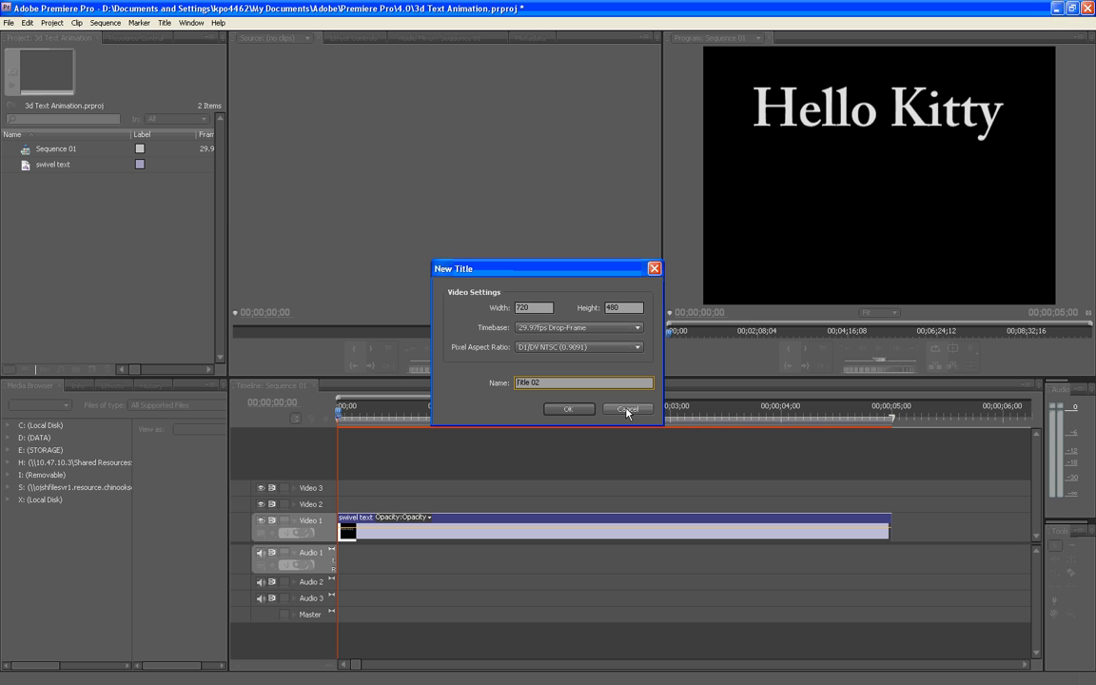
click(571, 409)
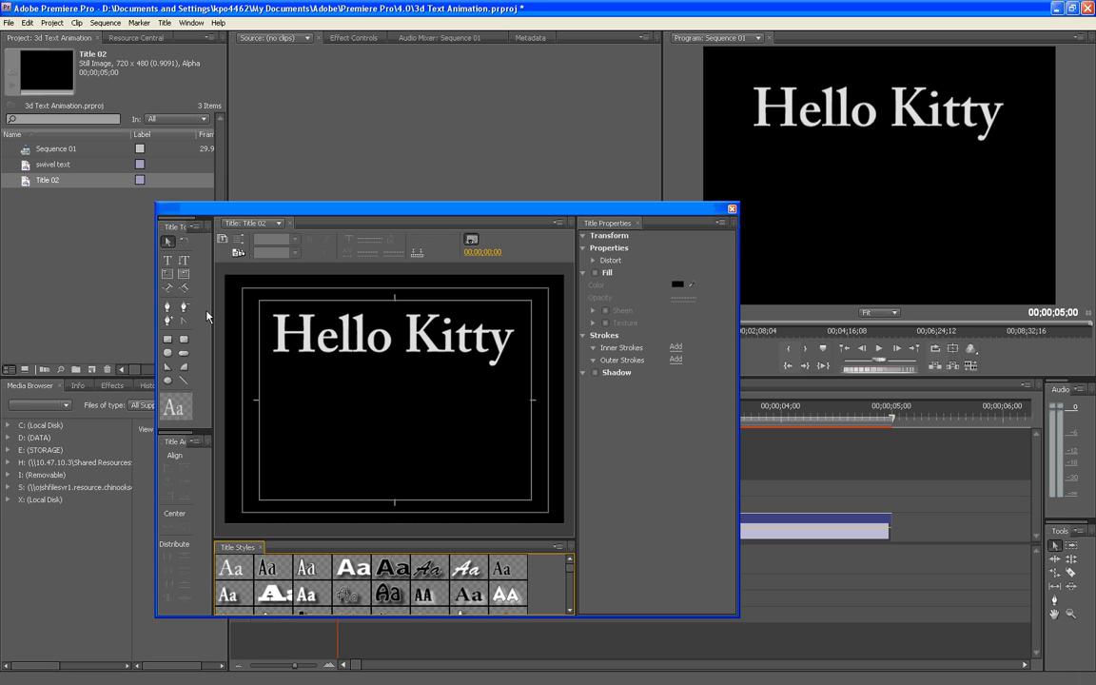
Add a horizontal text line reading "hell" below Hello Kitty in Title 02, and close the title editor
click(169, 260)
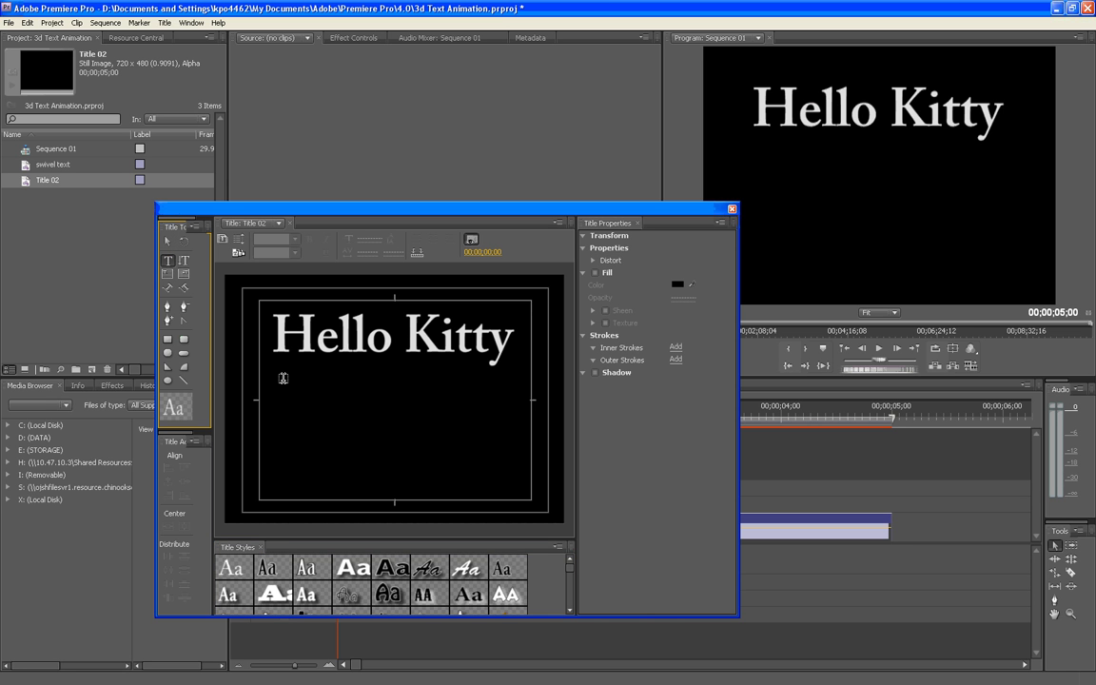
drag(282, 379, 482, 466)
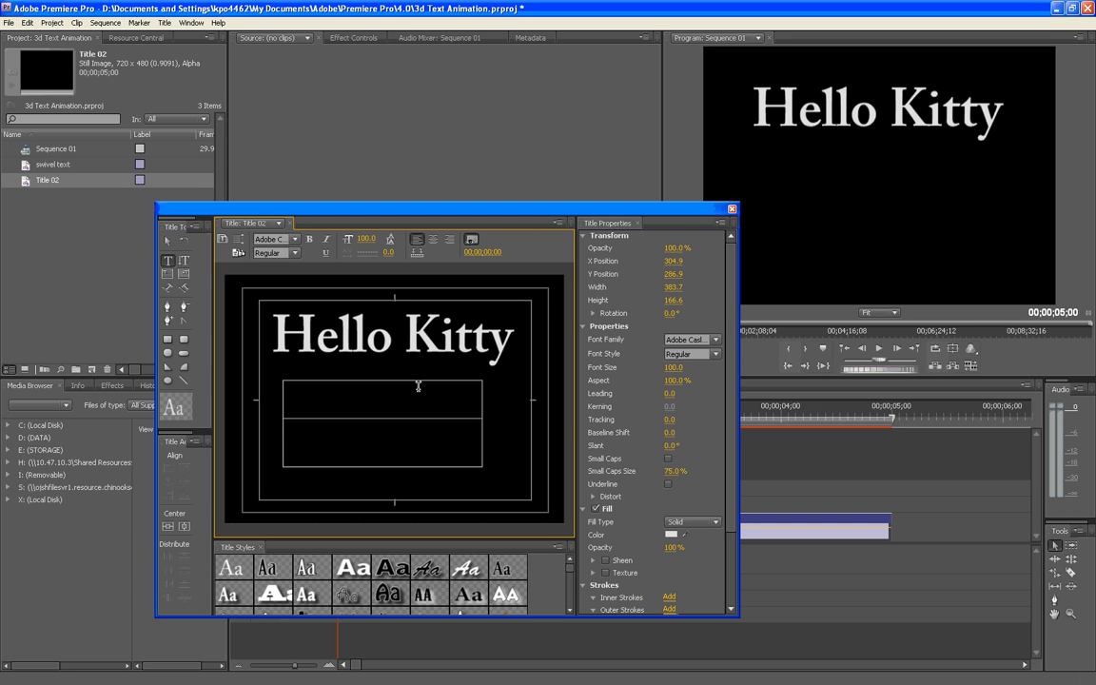
text(hello)
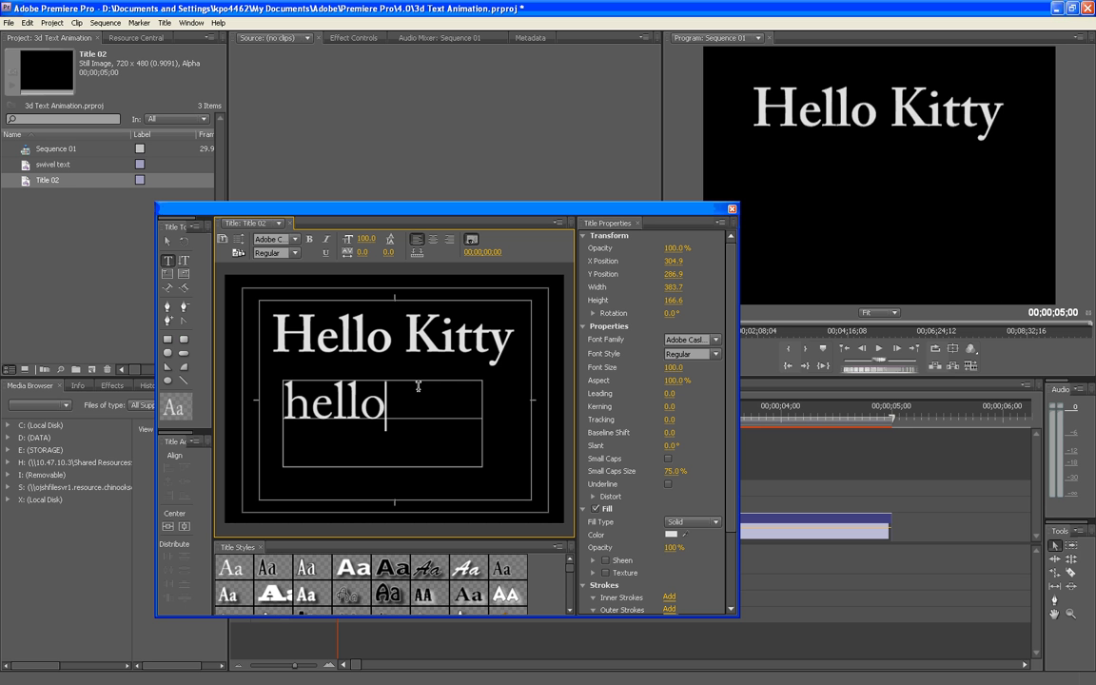
key(BackSpace)
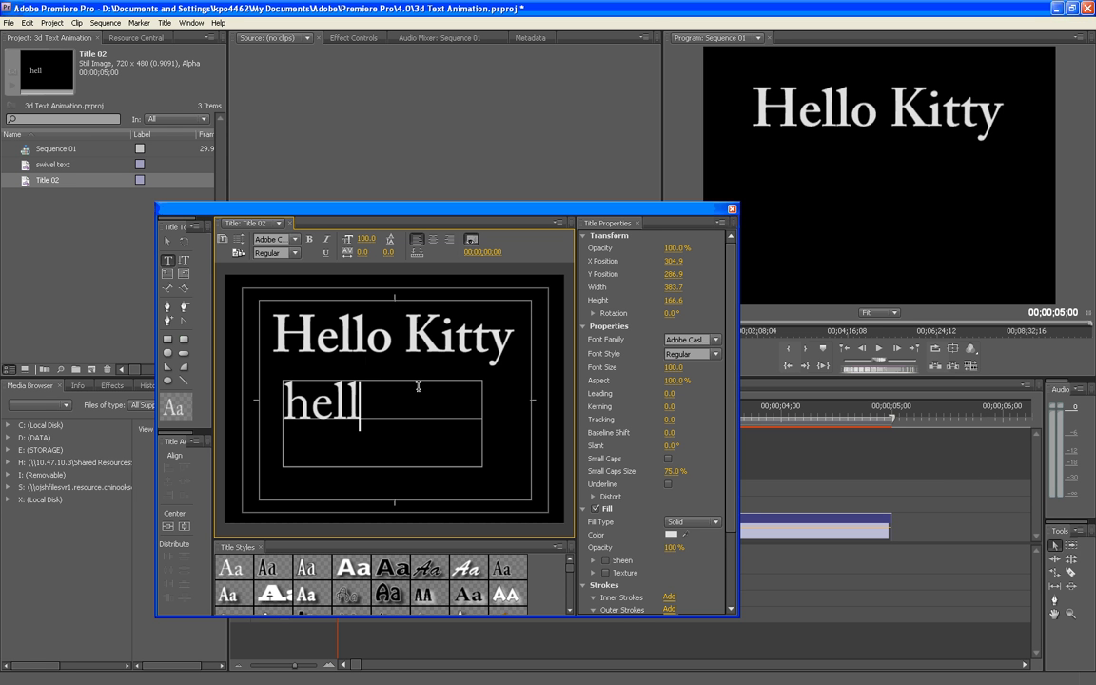
click(731, 209)
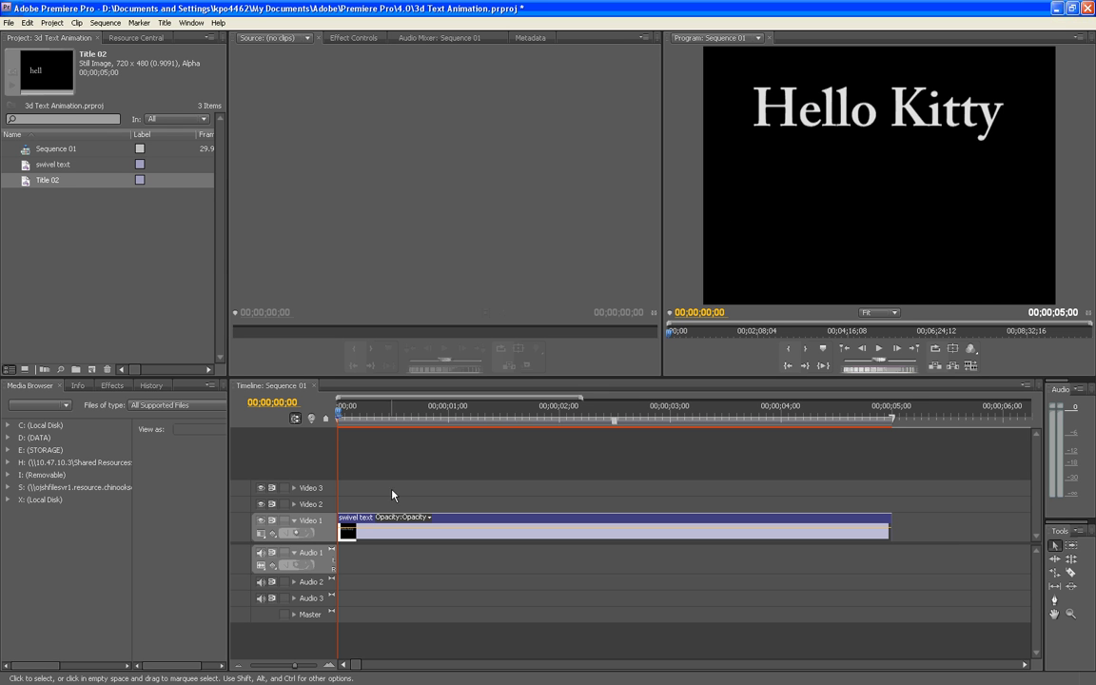
Place Title 02 at the start of the Video 2 track, and ripple delete it from the timeline
drag(24, 179, 341, 514)
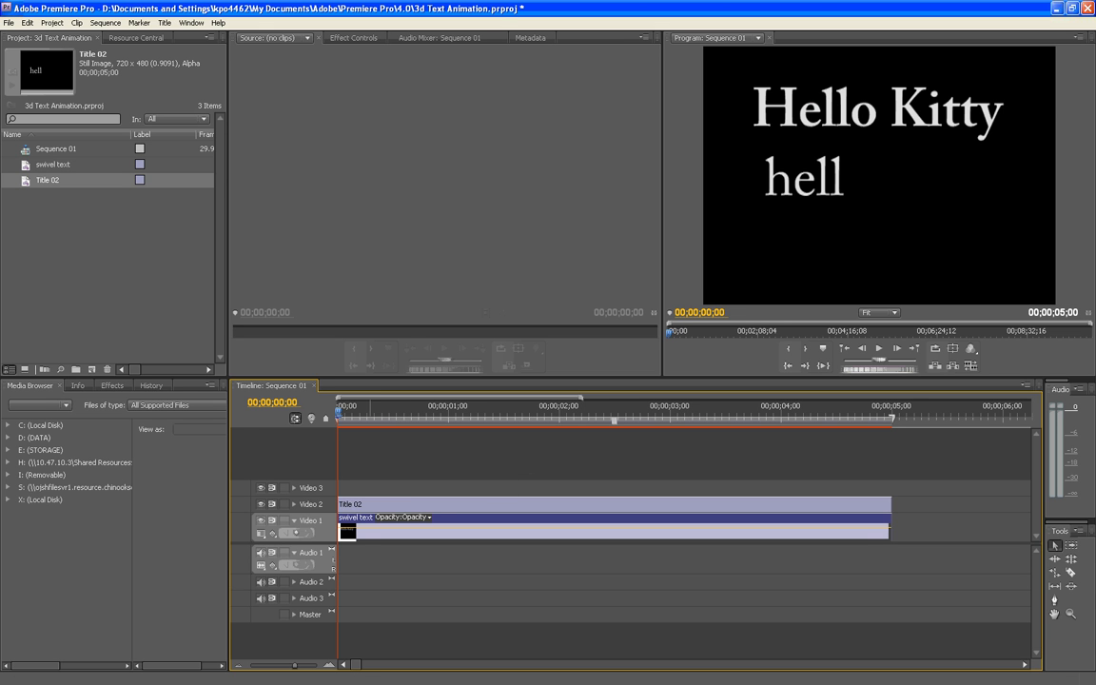
double_click(370, 504)
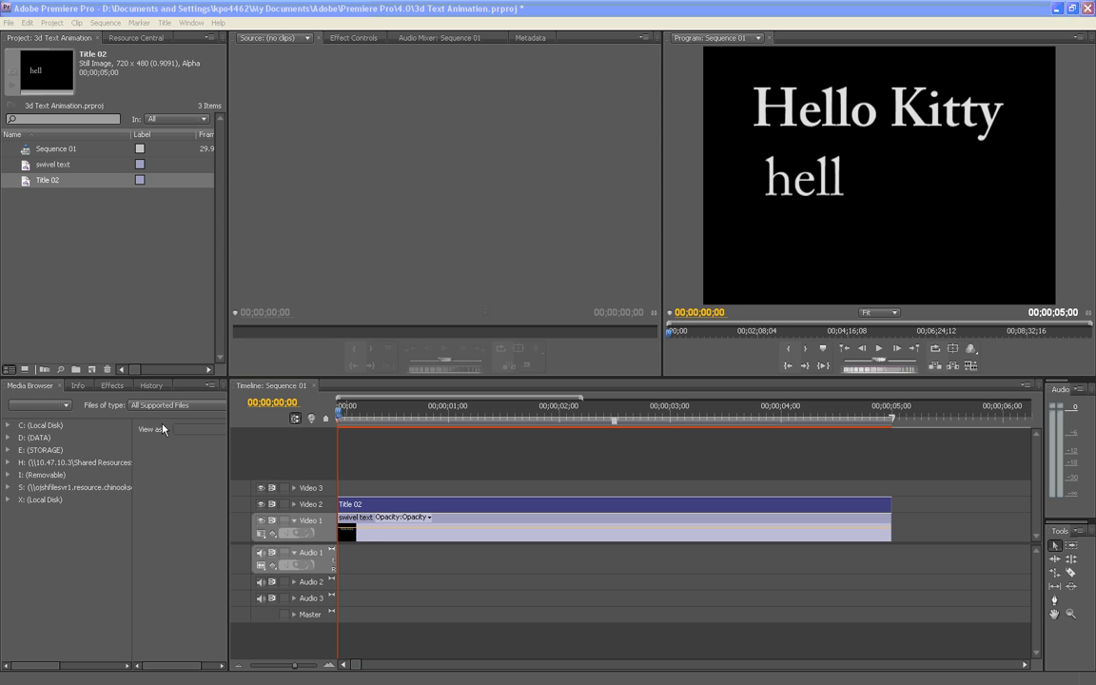
right_click(355, 505)
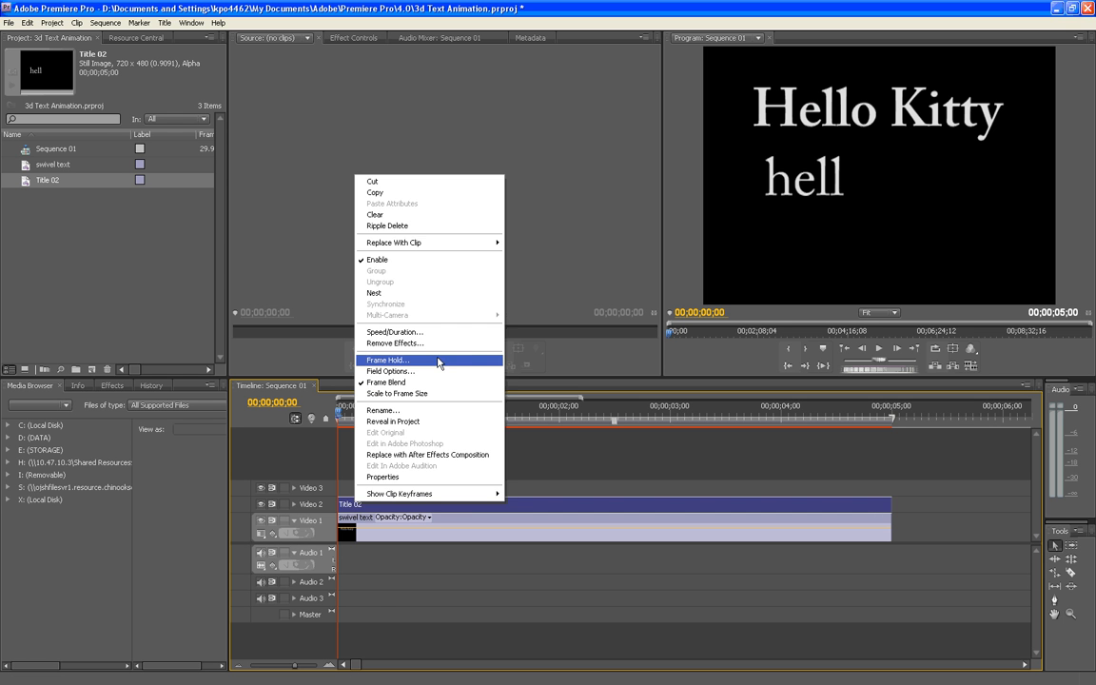
click(419, 225)
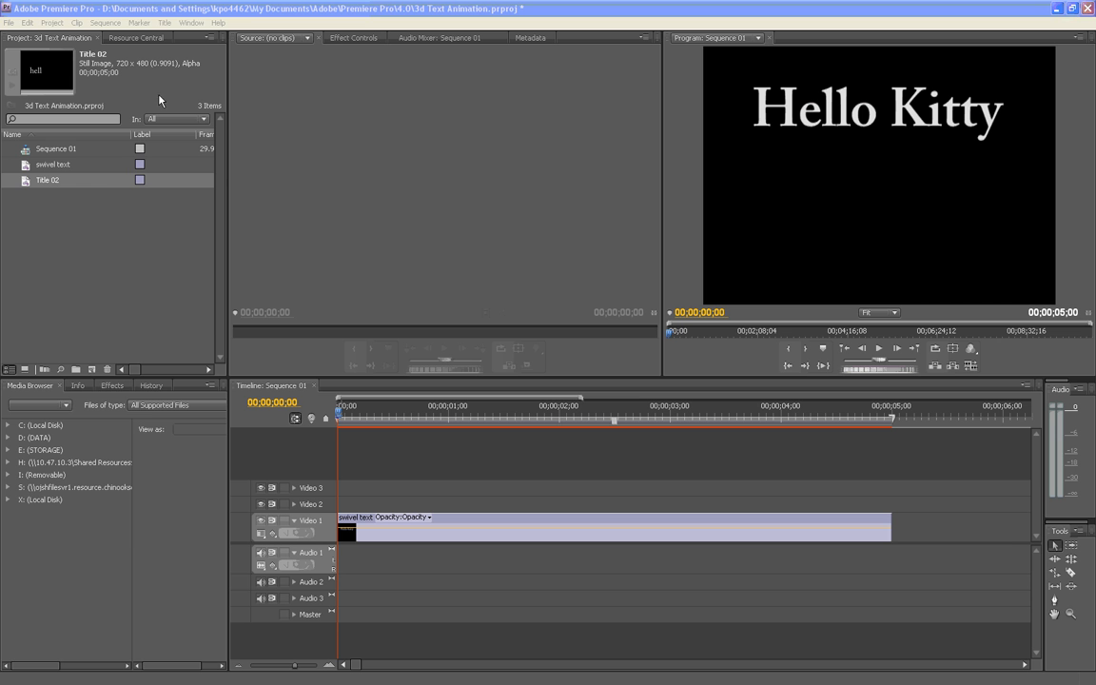
Apply the Basic 3D perspective video effect to the swivel text clip on Video 1
click(111, 386)
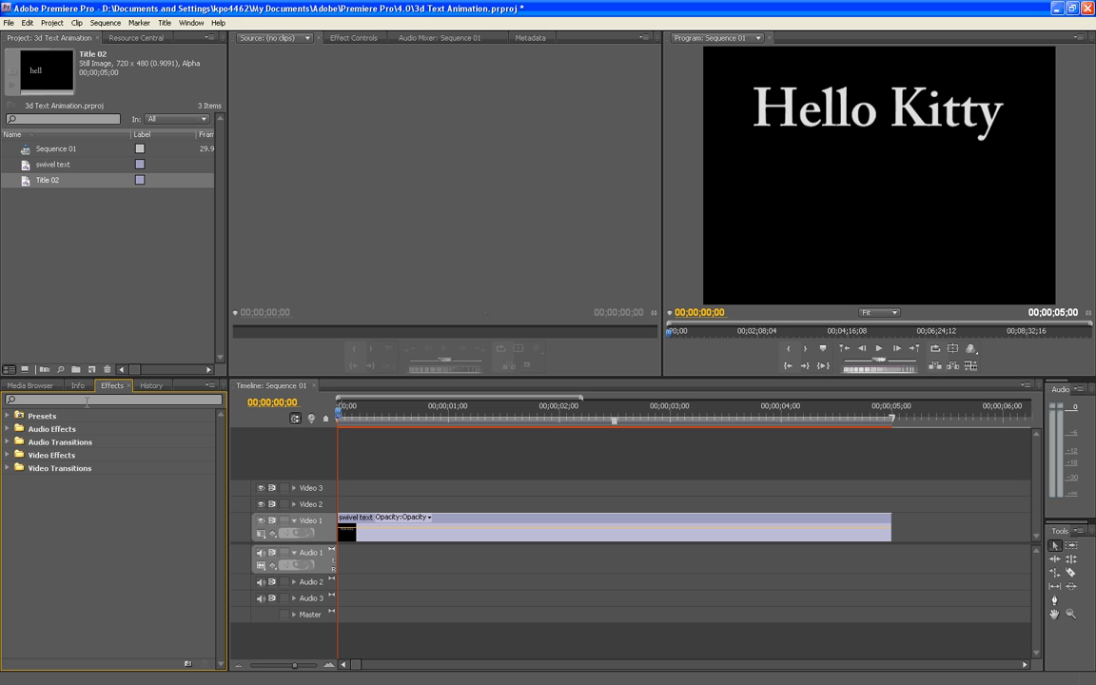
click(8, 455)
scroll(40, 520, down, 1)
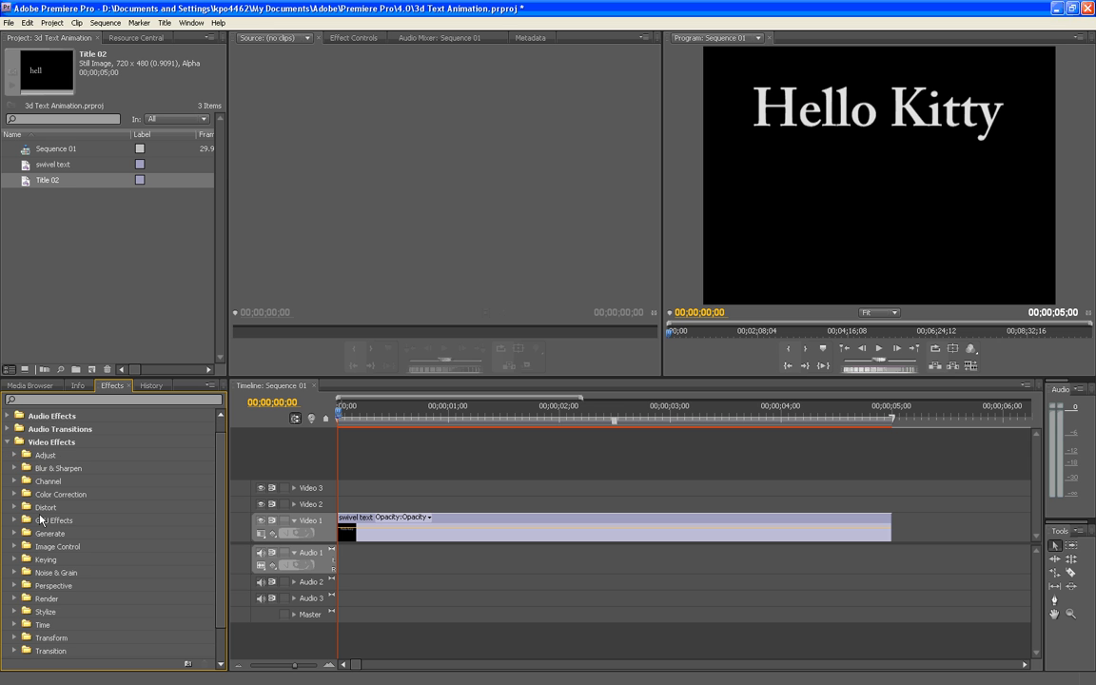
click(15, 585)
scroll(95, 585, down, 1)
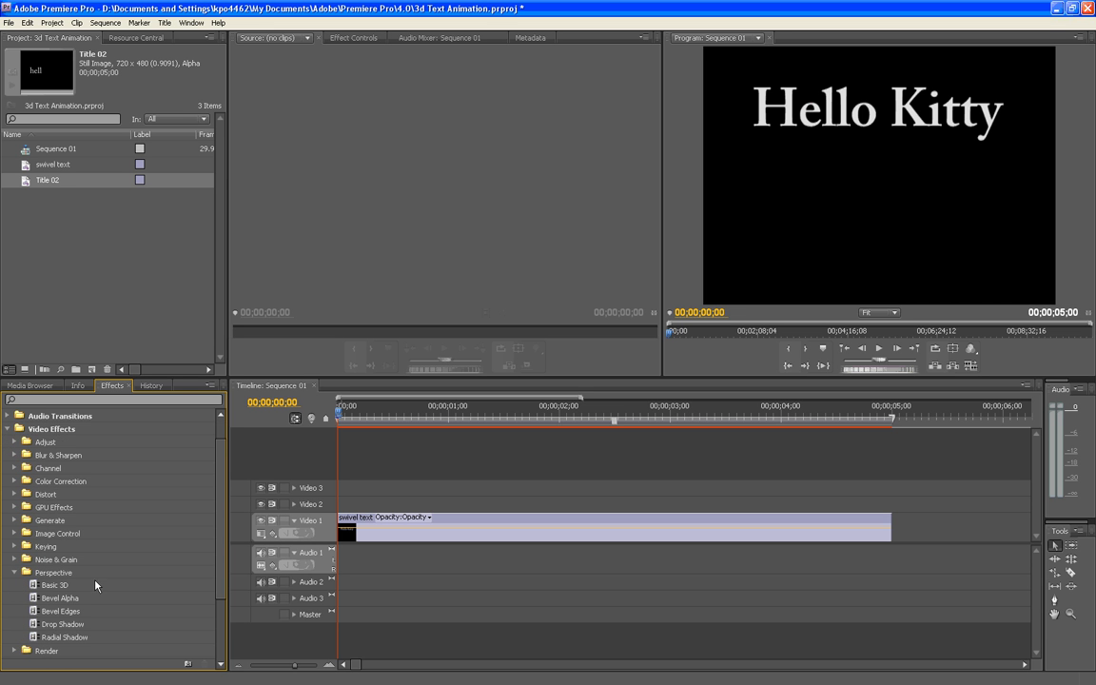
click(52, 586)
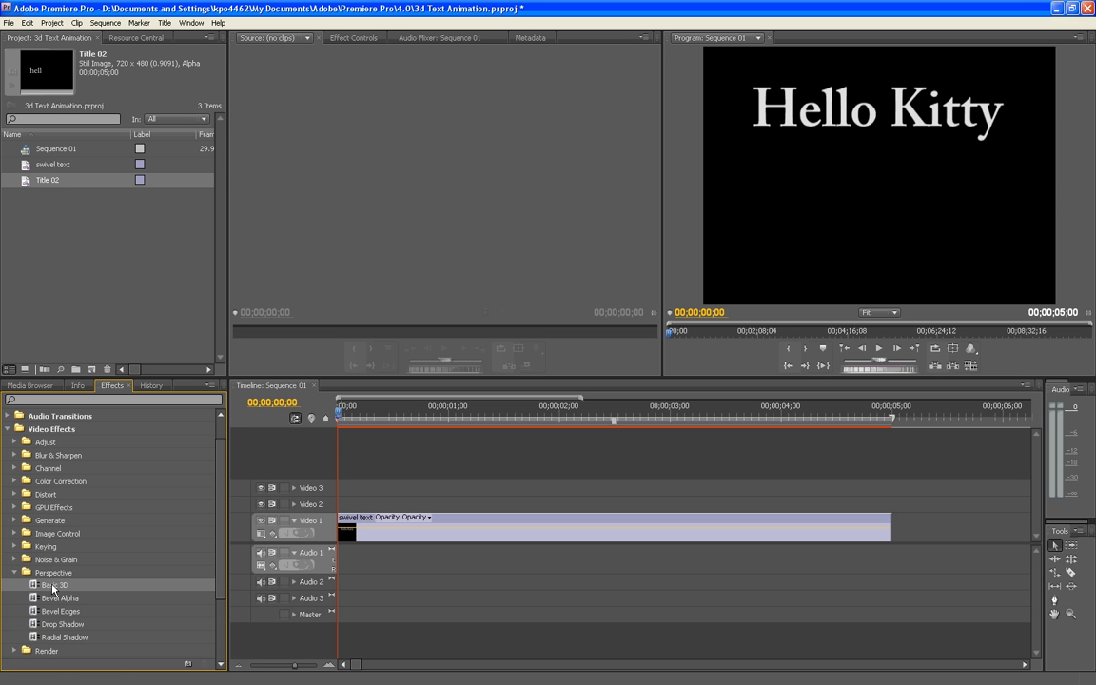
drag(53, 588, 535, 526)
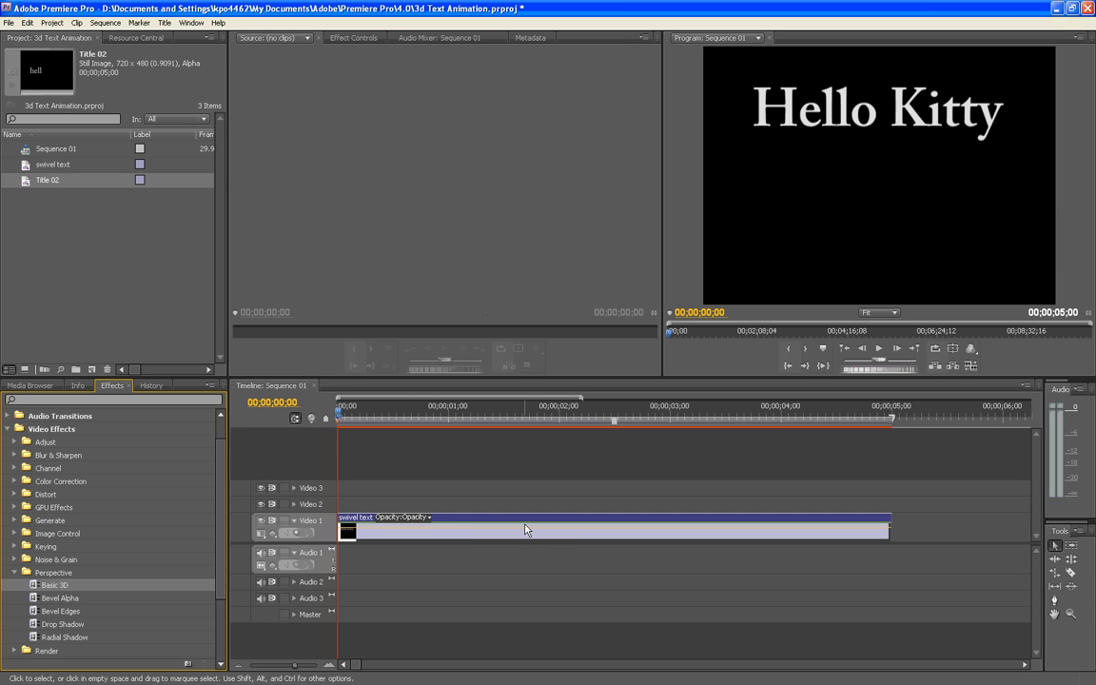
Show the effect controls of the swivel text clip and expand Basic 3D and its Swivel property
click(455, 519)
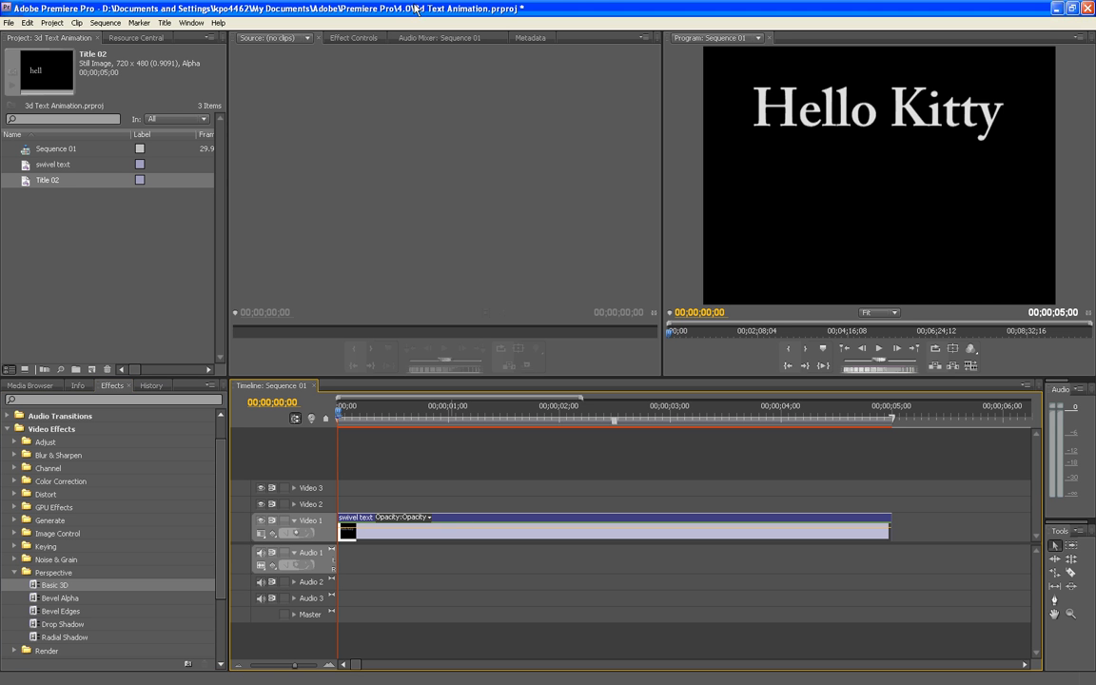
click(366, 39)
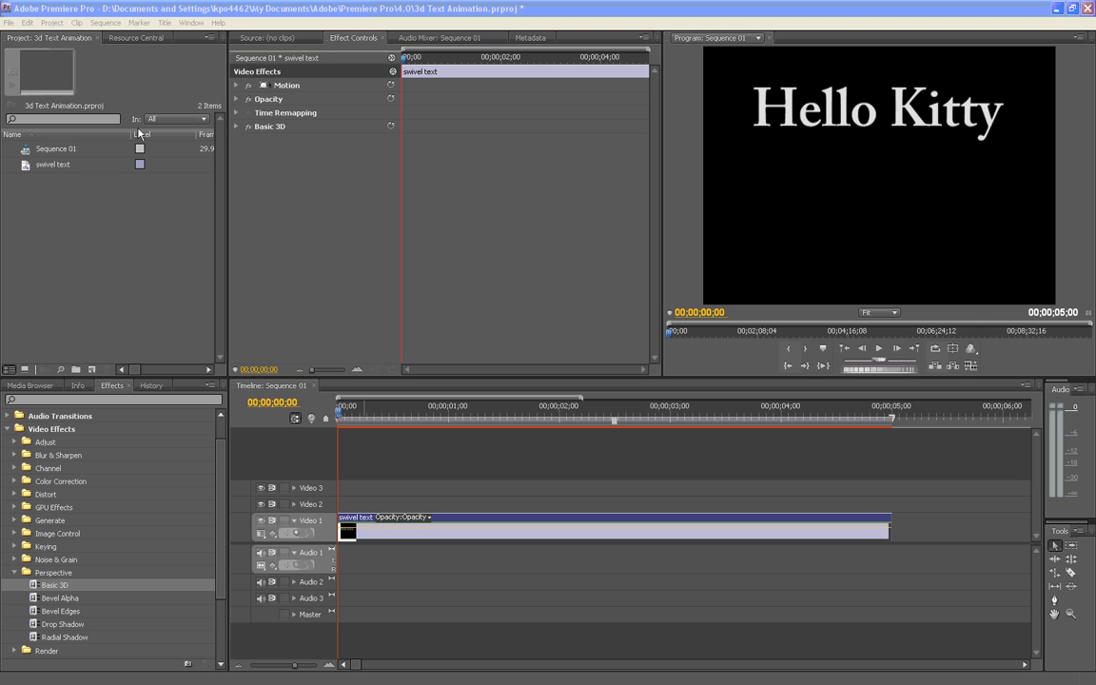
click(236, 127)
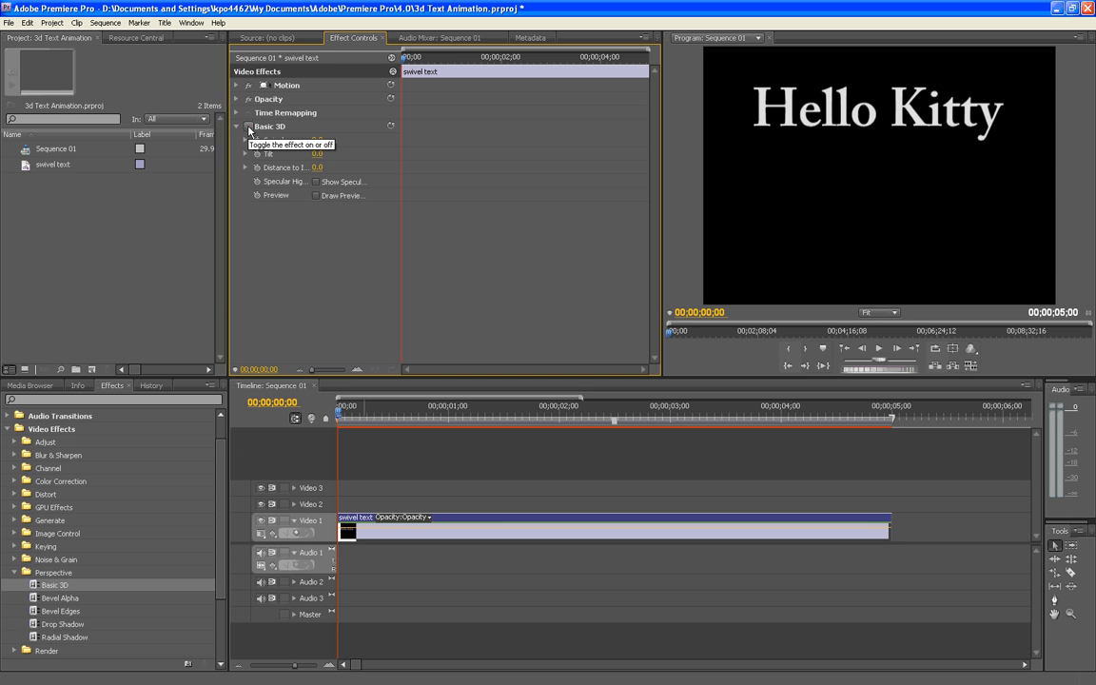
click(248, 128)
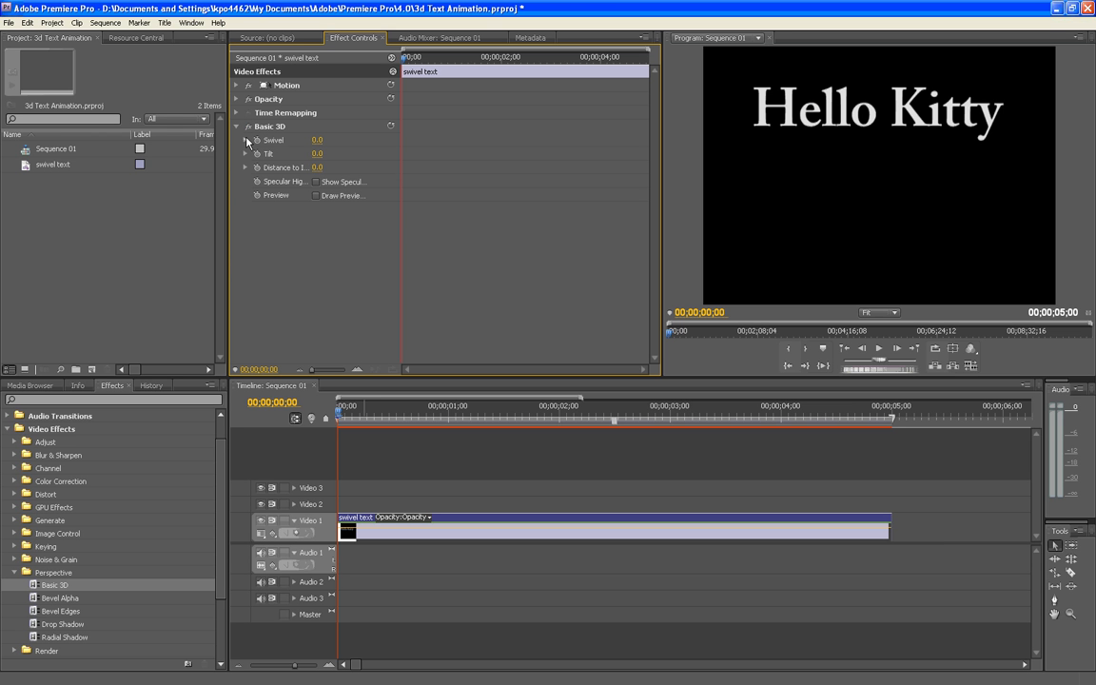
click(246, 140)
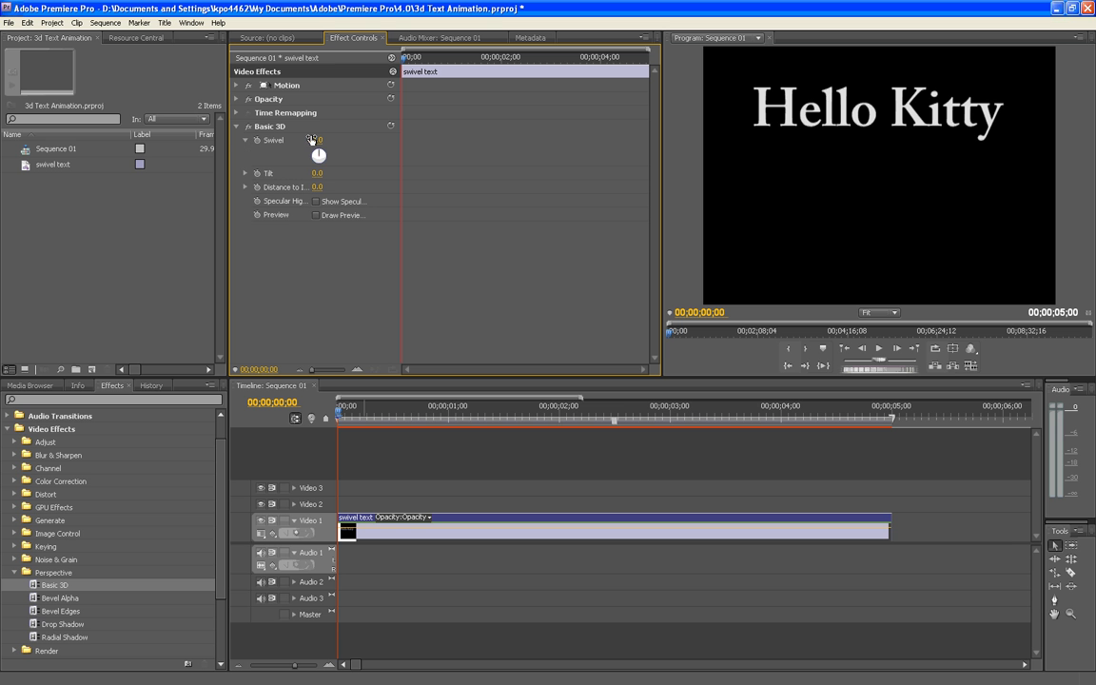
Try a Swivel of 164°, a Tilt of 46° and a Distance to Image of 63, and reset Basic 3D
drag(319, 140, 377, 188)
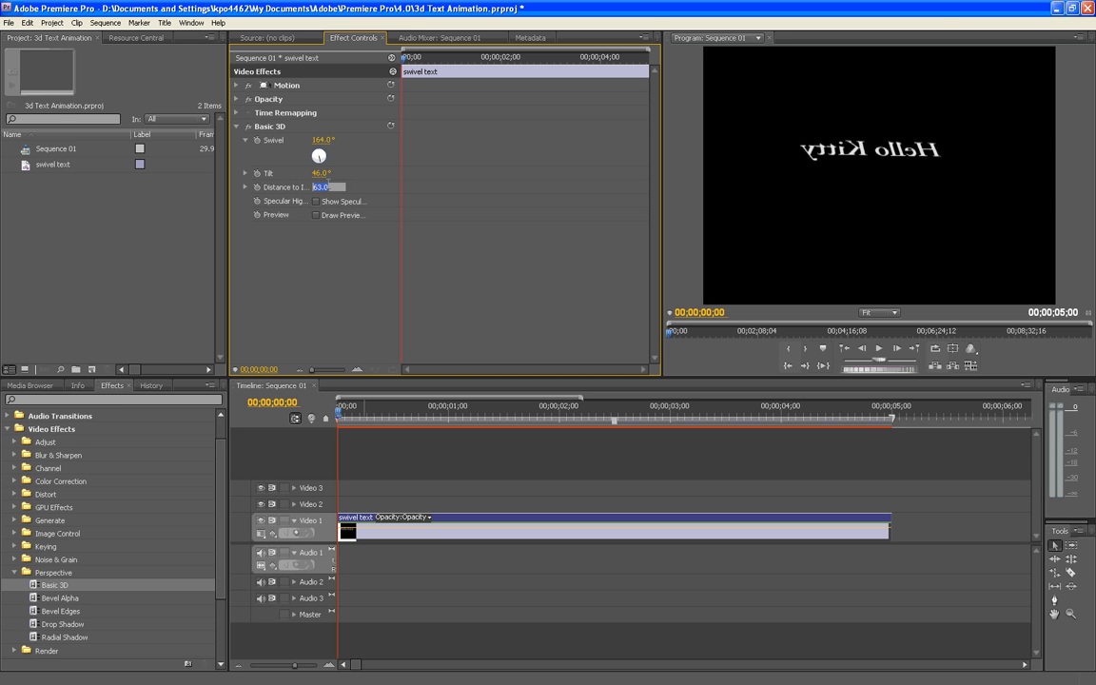
click(391, 127)
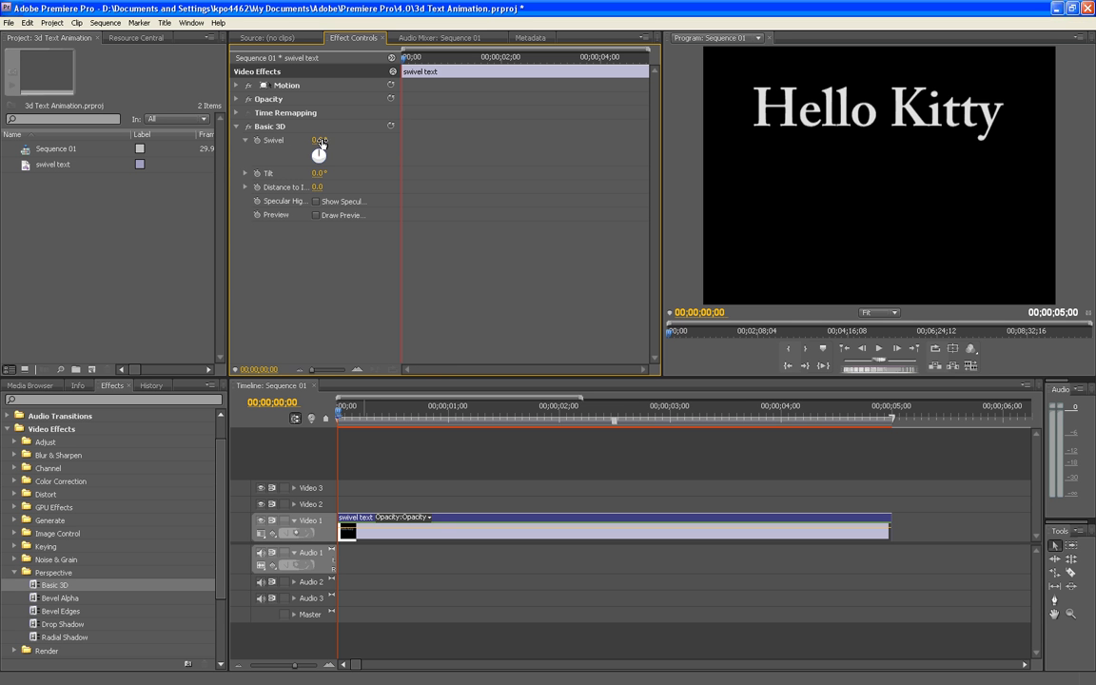
Keyframe Basic 3D's Swivel, Tilt and Distance to Image at 00;00;00;00 and again at 00;00;03;00
click(256, 141)
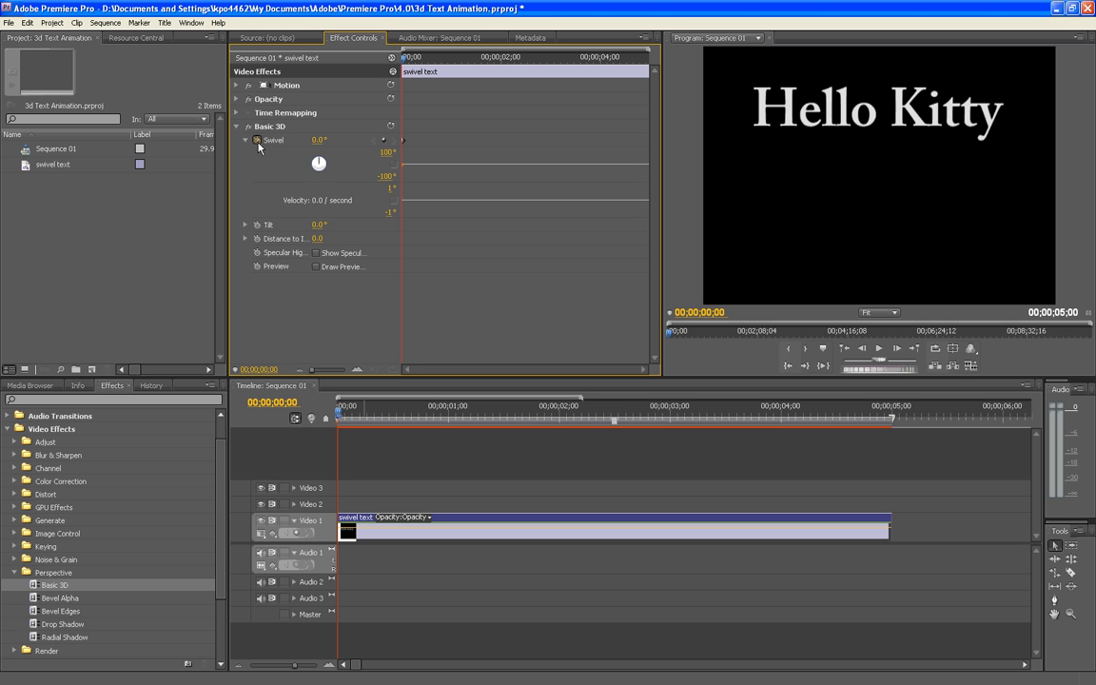
click(257, 225)
drag(402, 59, 551, 63)
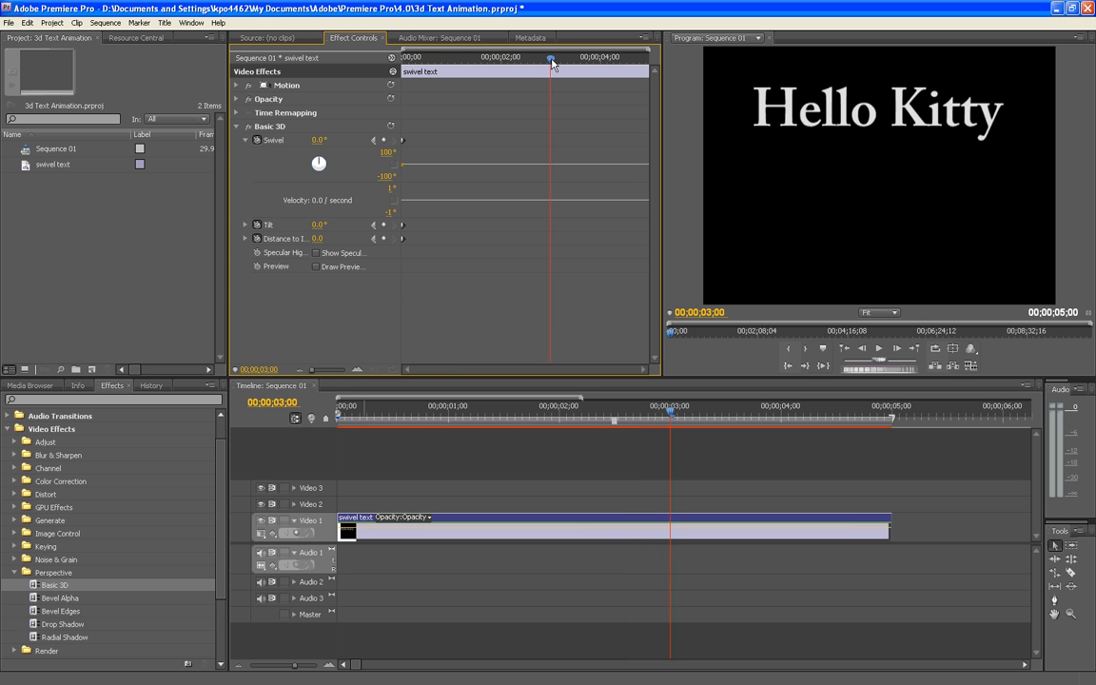
click(384, 140)
click(384, 224)
click(385, 239)
Return to the first keyframe at 00;00;00;00 and set Basic 3D's Swivel to 42° there
key(Home)
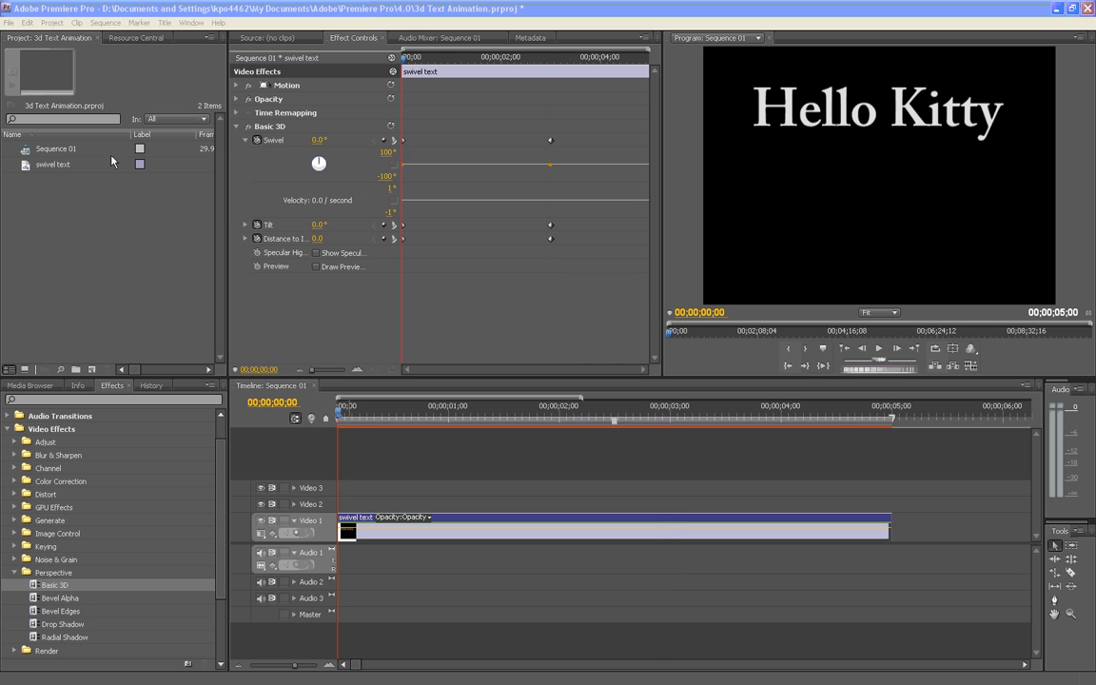
mouse_move(404, 58)
mouse_down()
mouse_move(506, 59)
mouse_move(553, 75)
mouse_move(499, 59)
mouse_move(396, 67)
mouse_up()
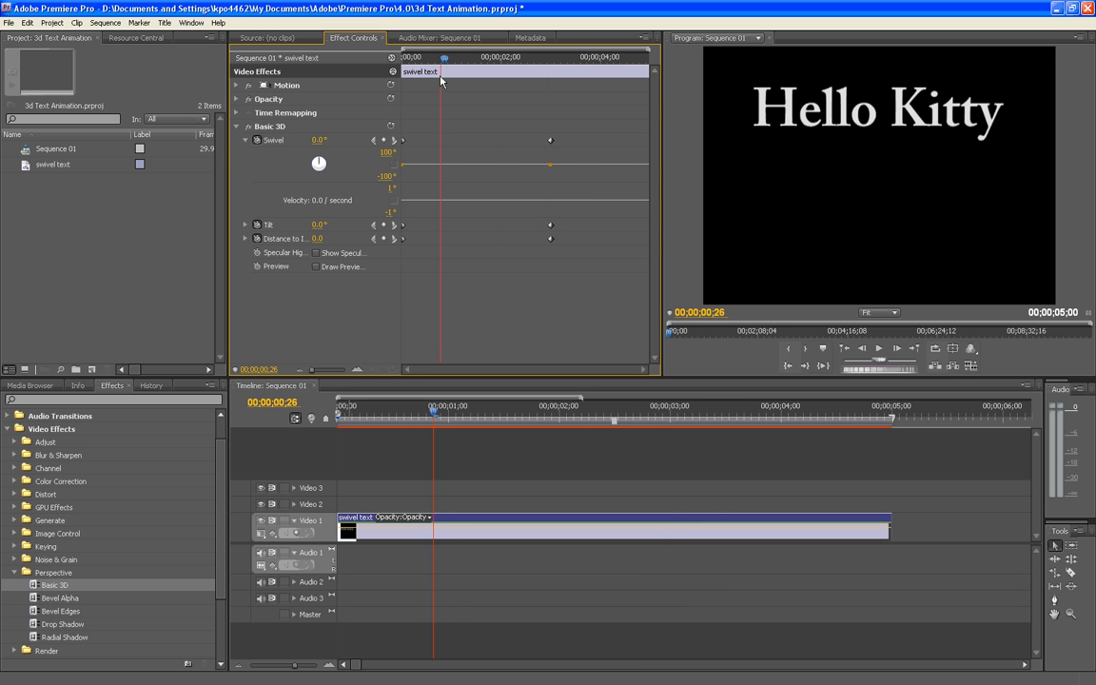
click(391, 141)
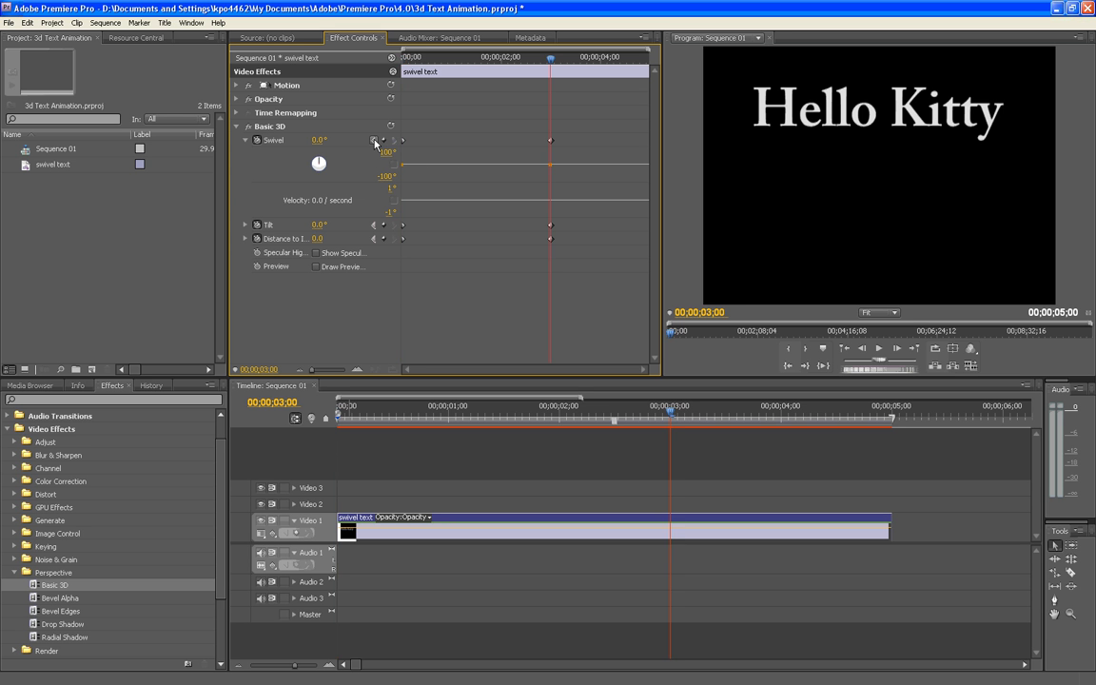
click(375, 141)
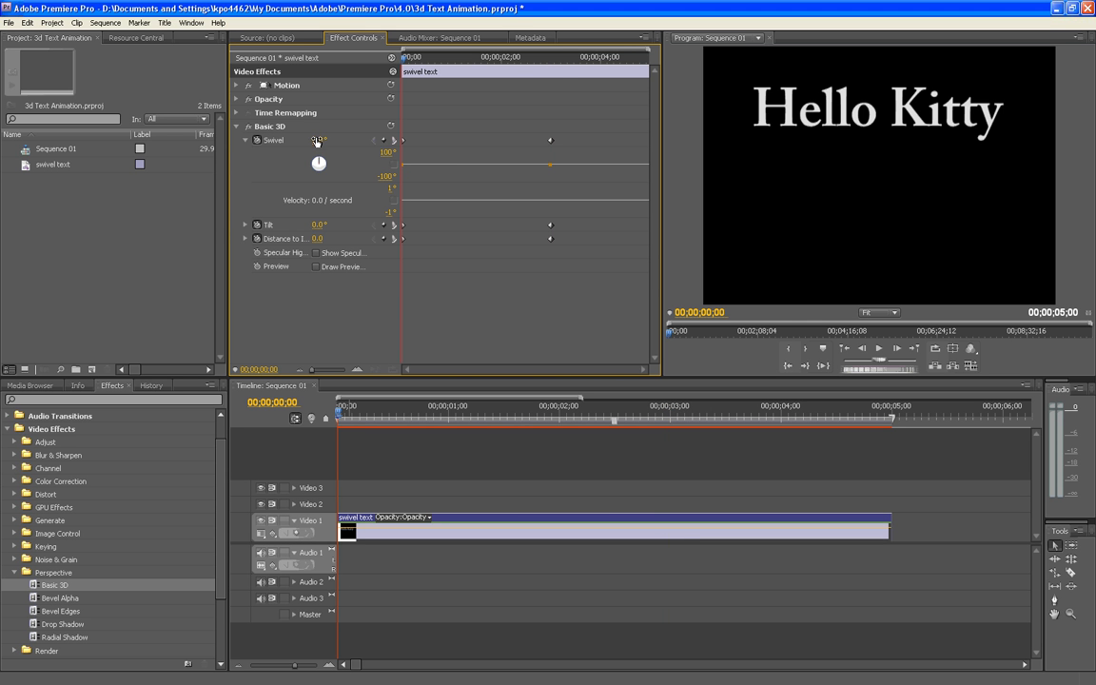
mouse_move(317, 139)
mouse_down()
mouse_move(360, 139)
mouse_move(334, 139)
mouse_up()
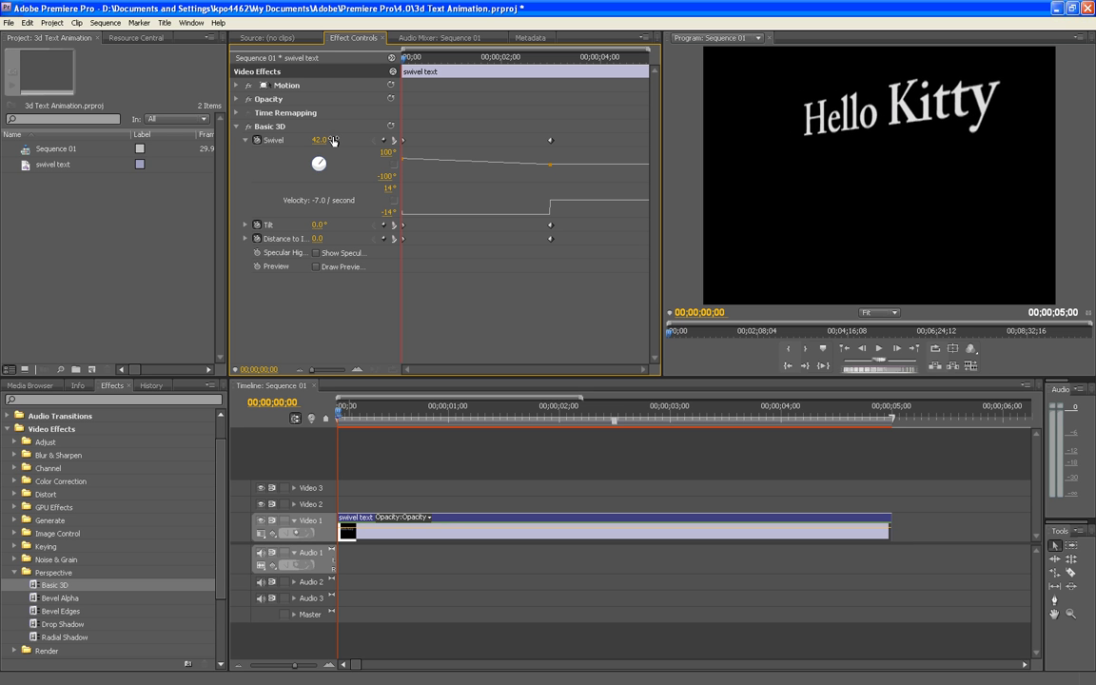
Set Basic 3D's Tilt to 20° and Distance to Image to 15 at the first keyframe
click(318, 226)
text(20)
key(Return)
click(318, 238)
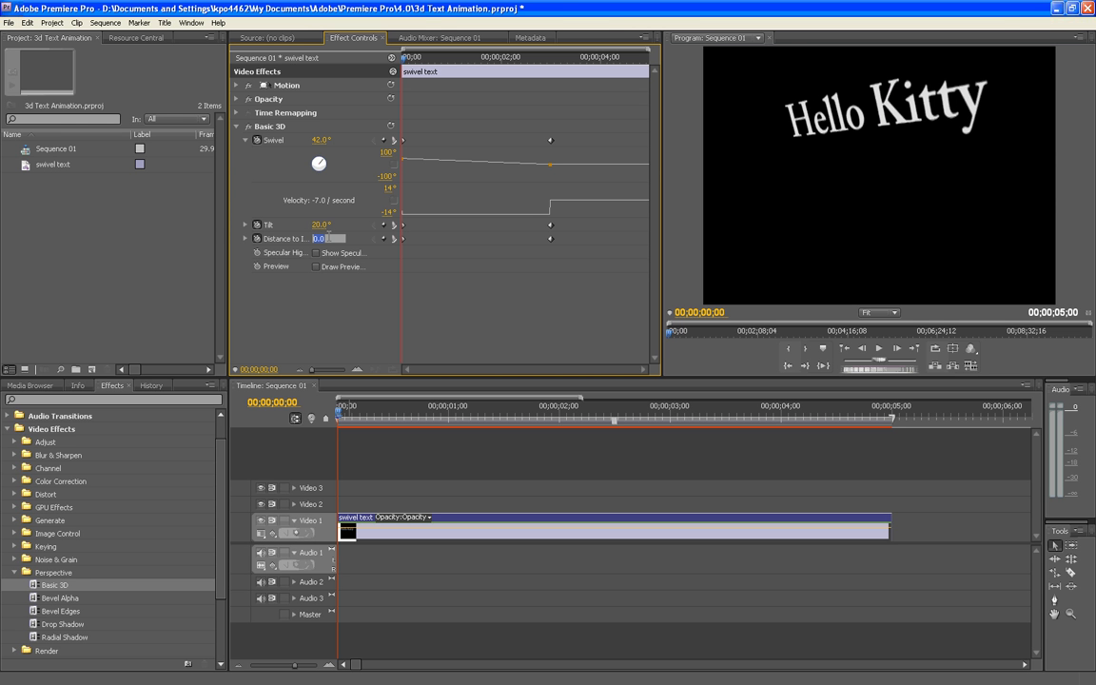
text(15)
key(Return)
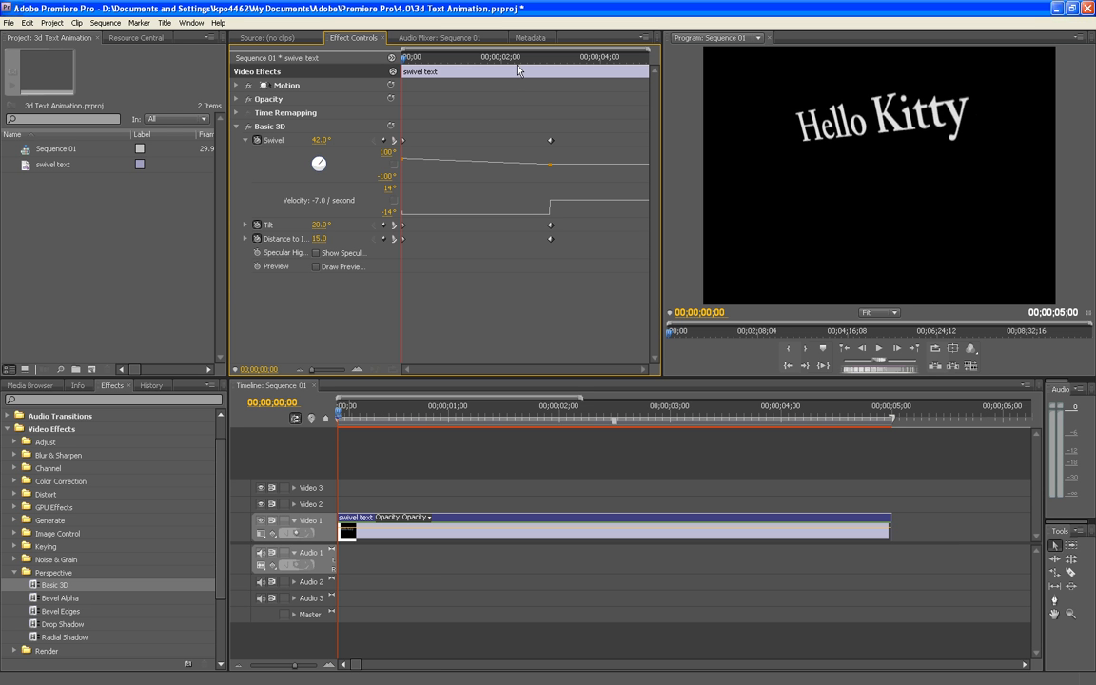
Go to the second keyframe at 00;00;03;00 and set Basic 3D's Swivel to 180° there
drag(404, 58, 514, 63)
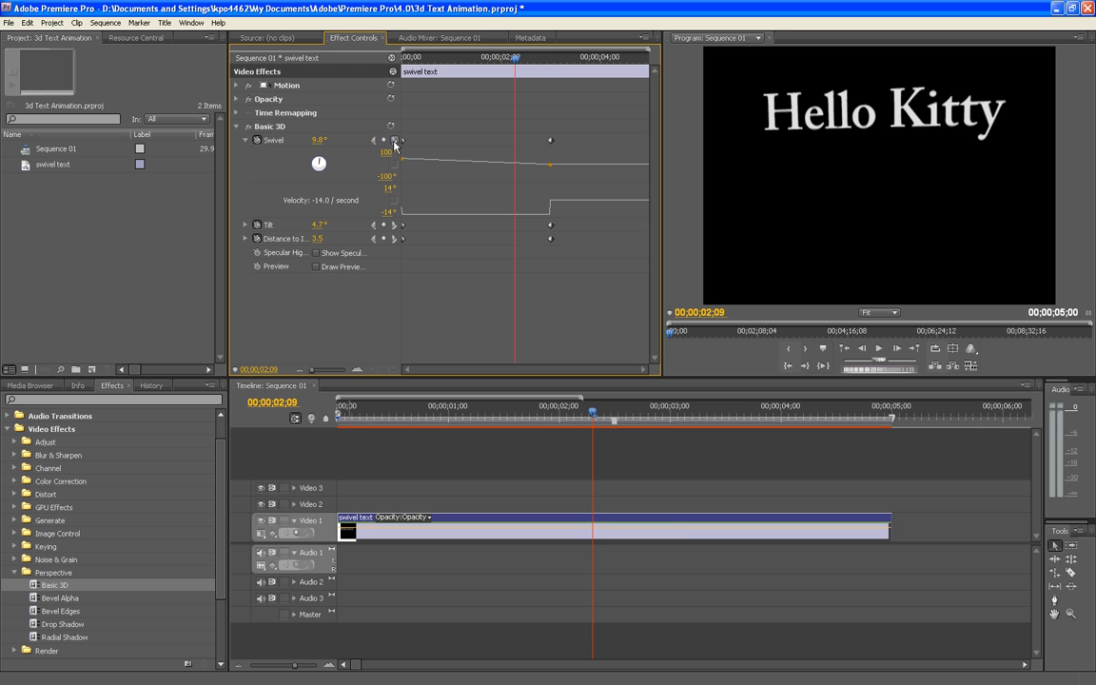
click(400, 141)
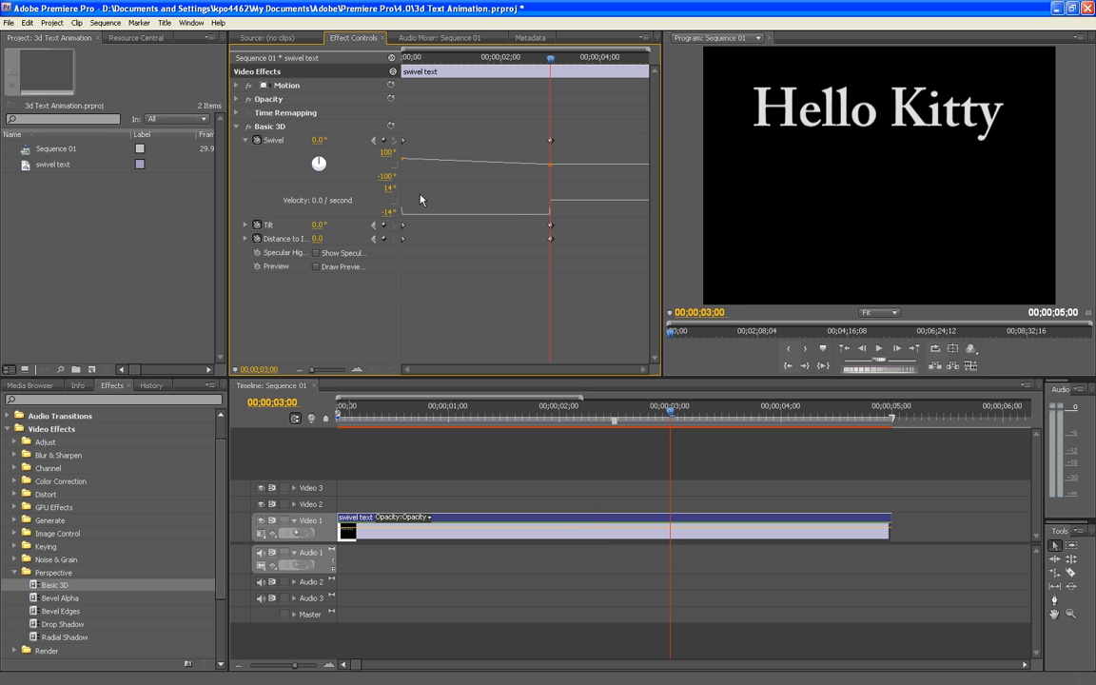
click(317, 140)
text(180)
key(Return)
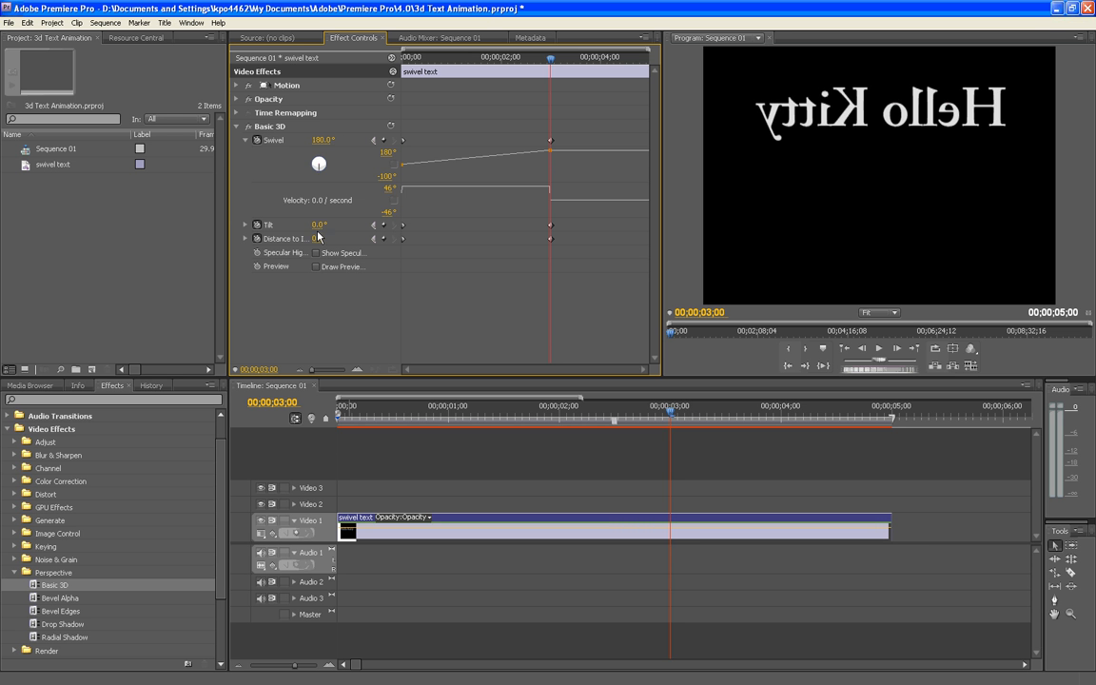
Set Basic 3D's Tilt to 225° and Distance to Image to 65 at the 00;00;03;00 keyframe
click(317, 225)
text(225)
key(Return)
click(328, 239)
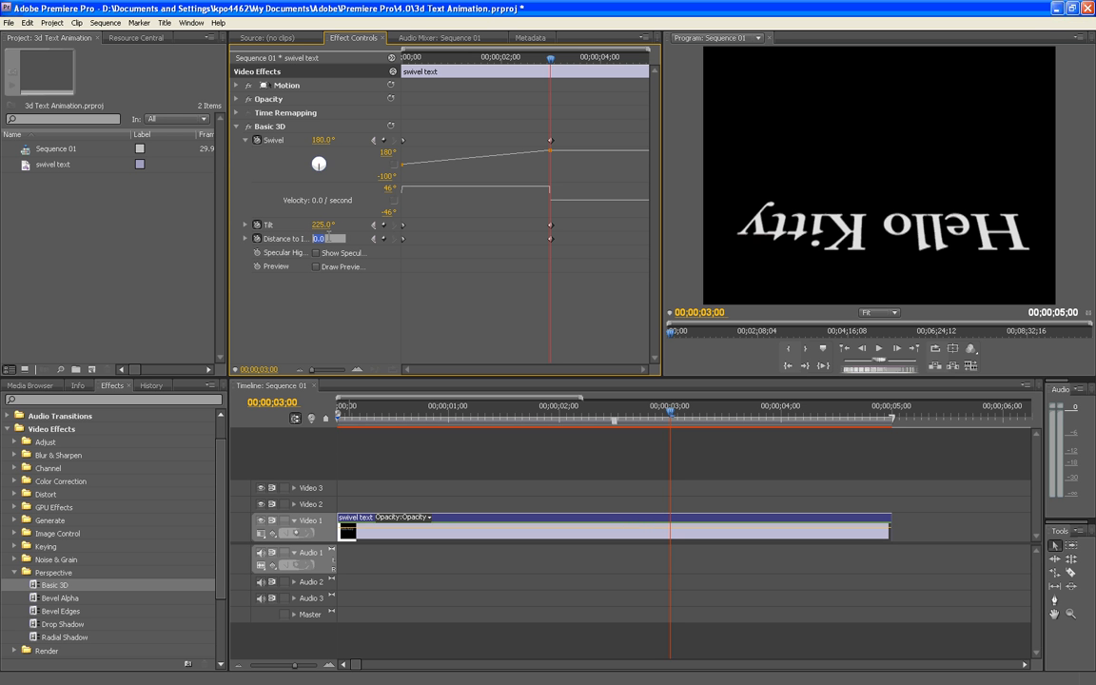
text(65)
key(Return)
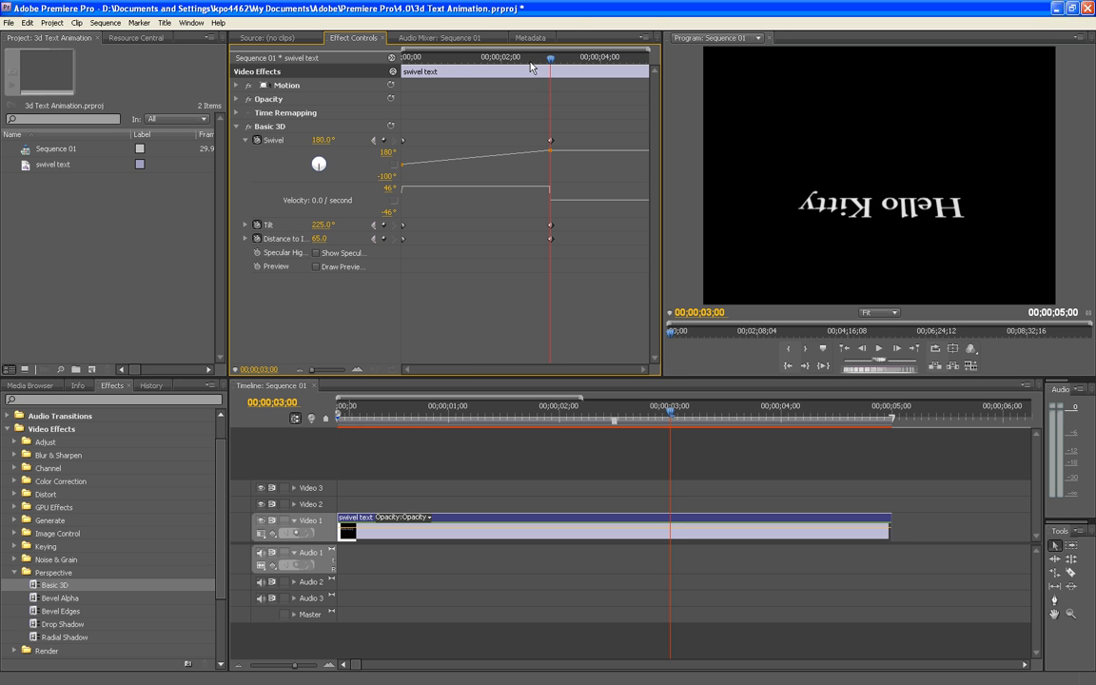
Render the sequence preview and play the animated title through to its end
key(Return)
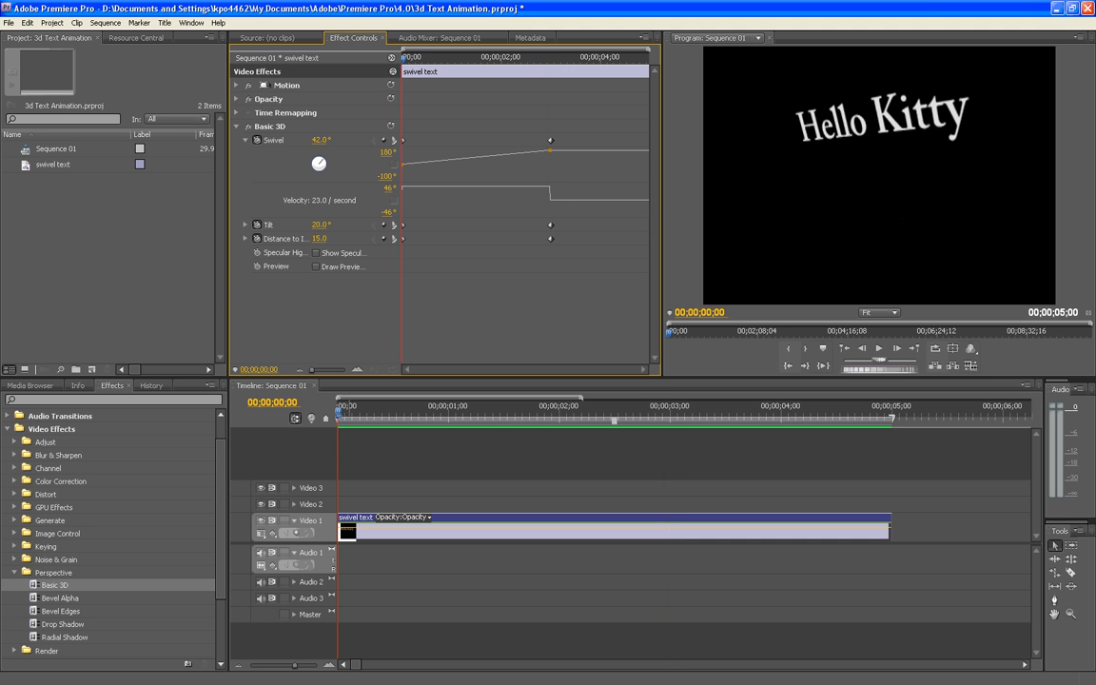
click(466, 441)
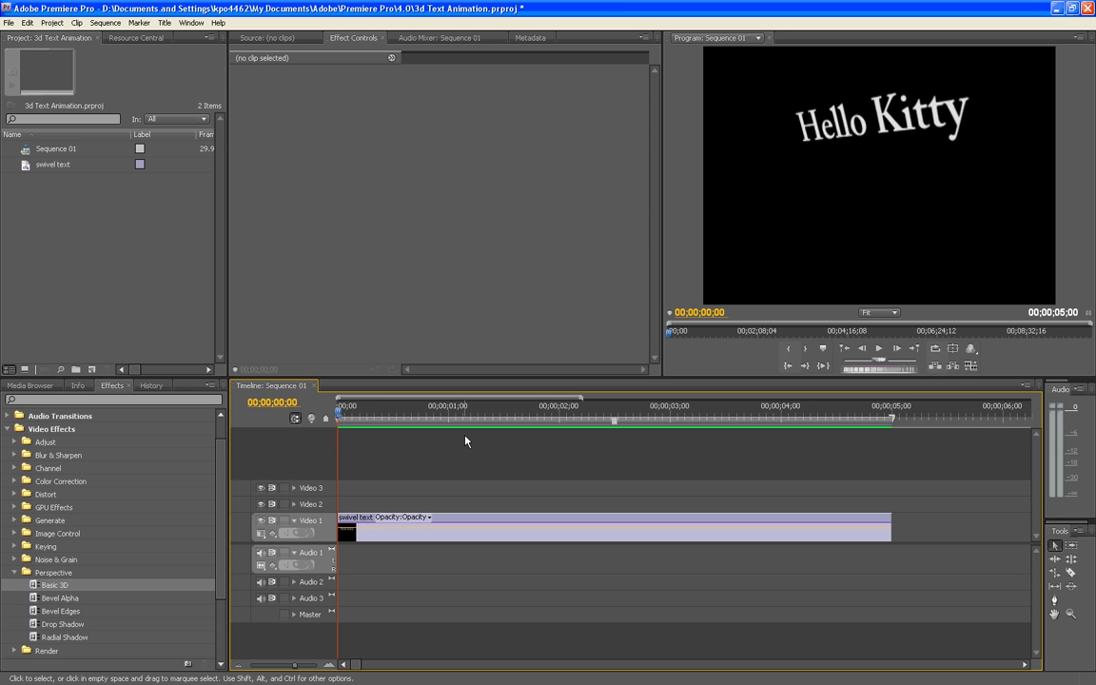
key(space)
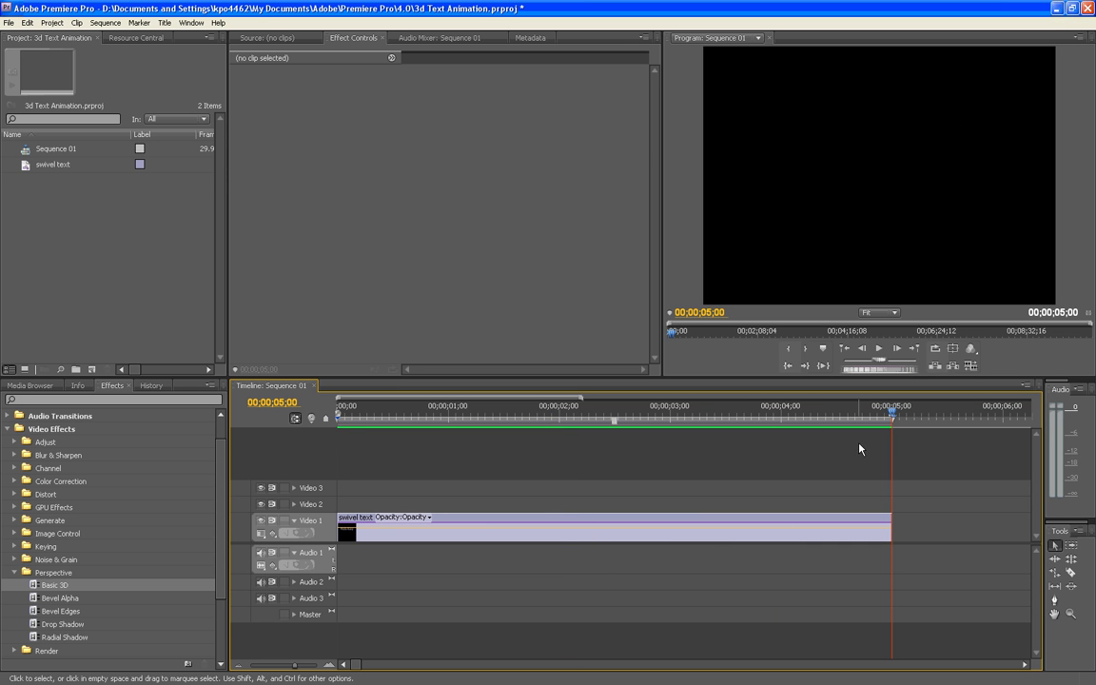
Keyframe Swivel, Tilt and Distance to Image at the swivel text clip's end, 00;00;05;00, and reset Basic 3D there
click(776, 543)
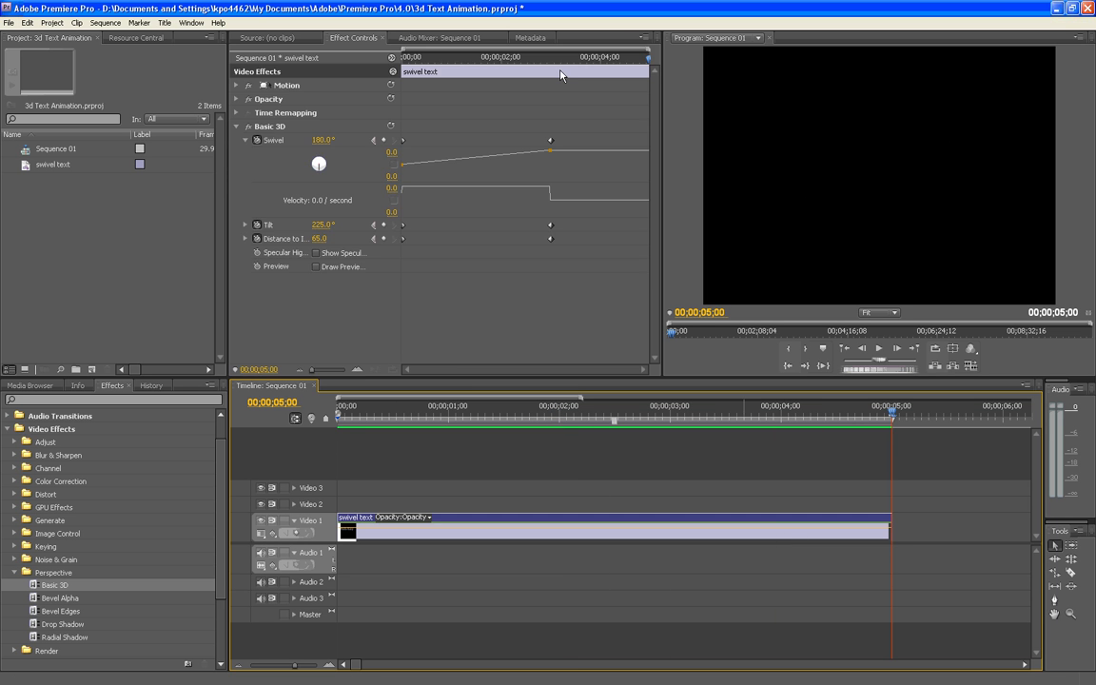
click(622, 60)
drag(623, 61, 630, 62)
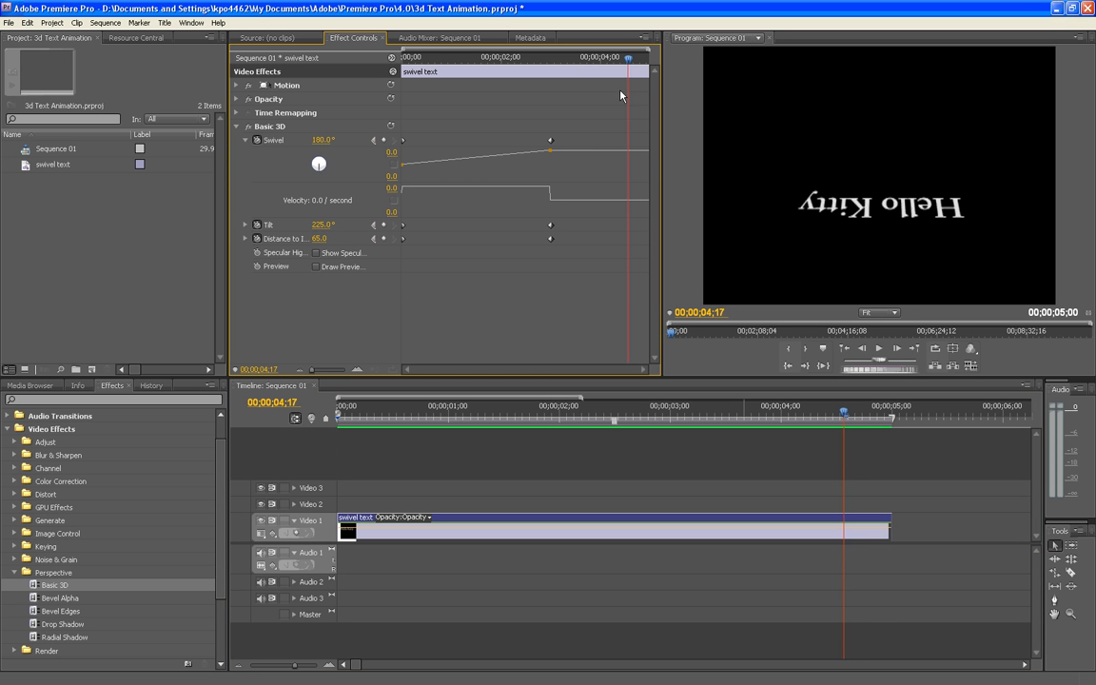
key(Right)
key(Right)
key(Right)
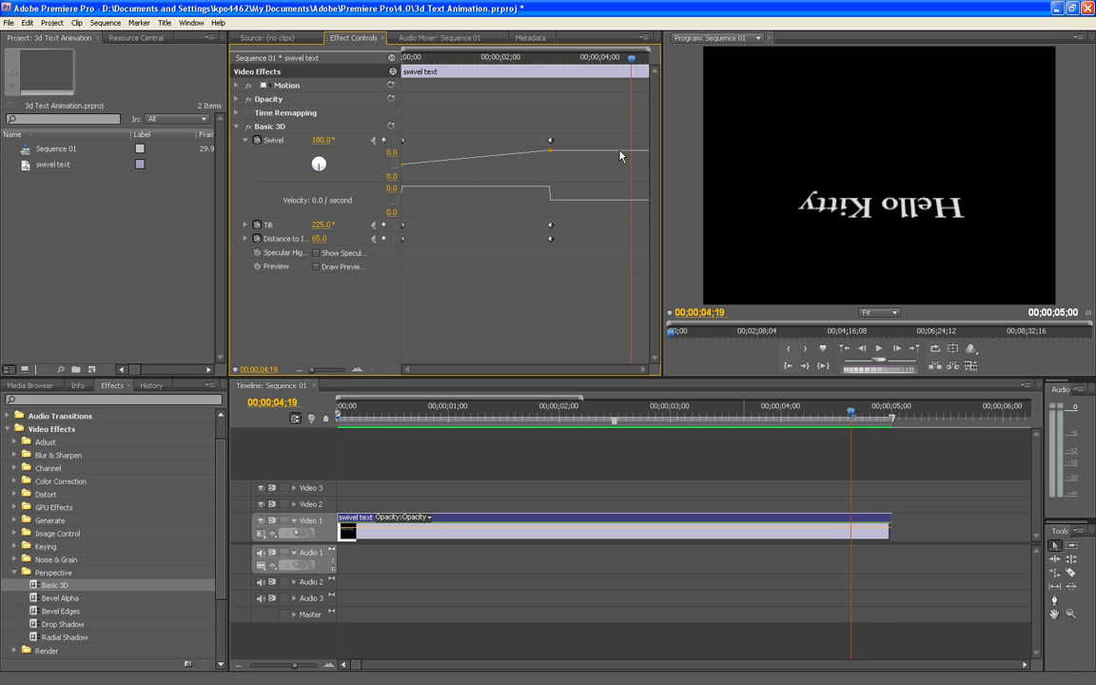
key(Right)
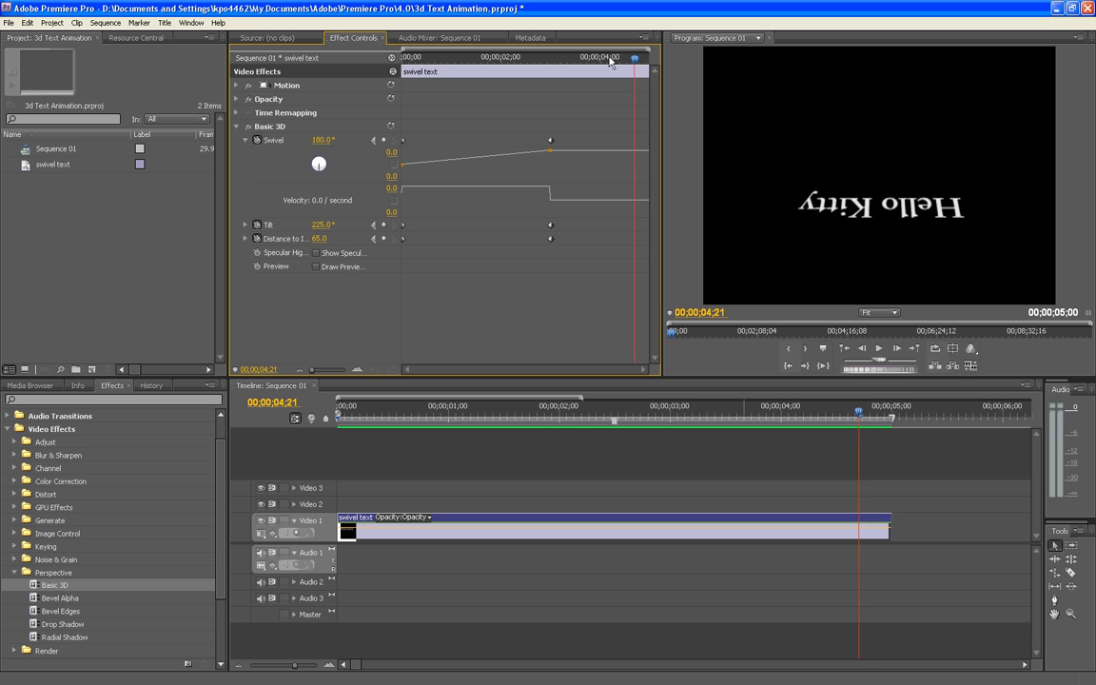
key(Right)
key(Right)
key(Right)
key(Right)
key(Right)
key(Right)
key(Right)
key(Right)
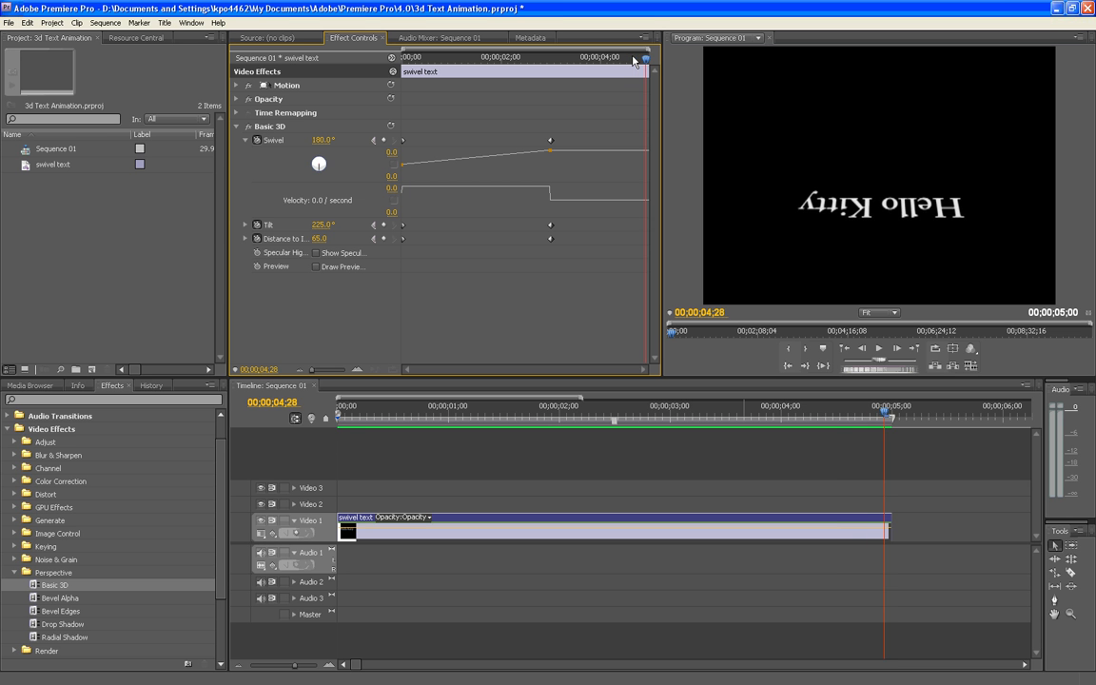
key(Right)
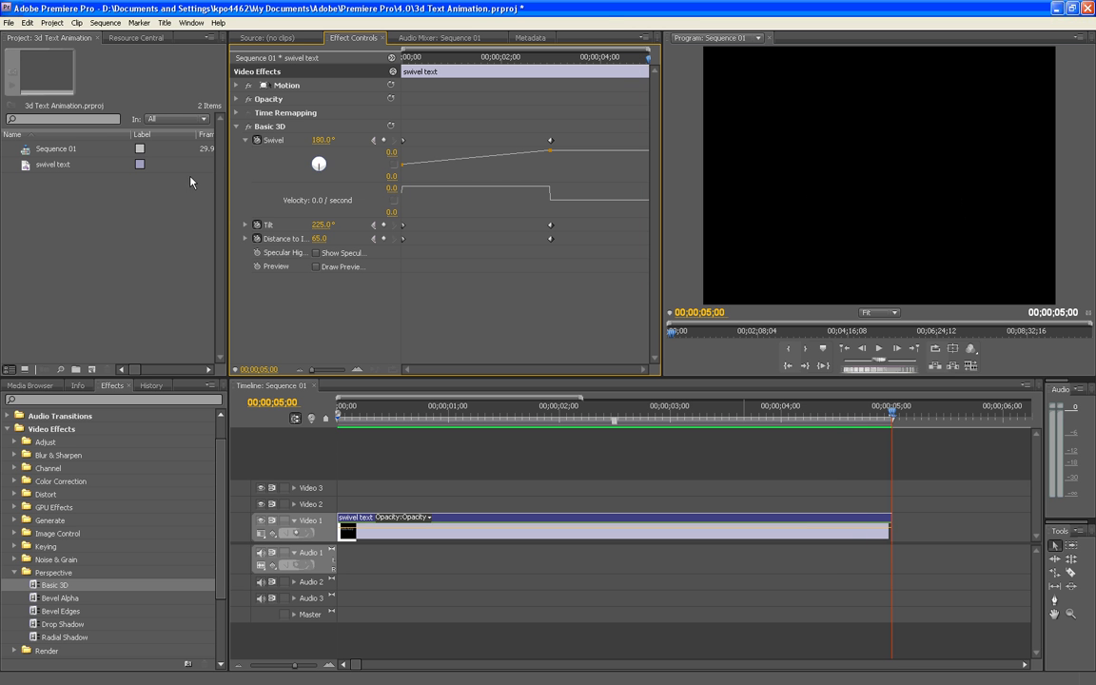
click(384, 140)
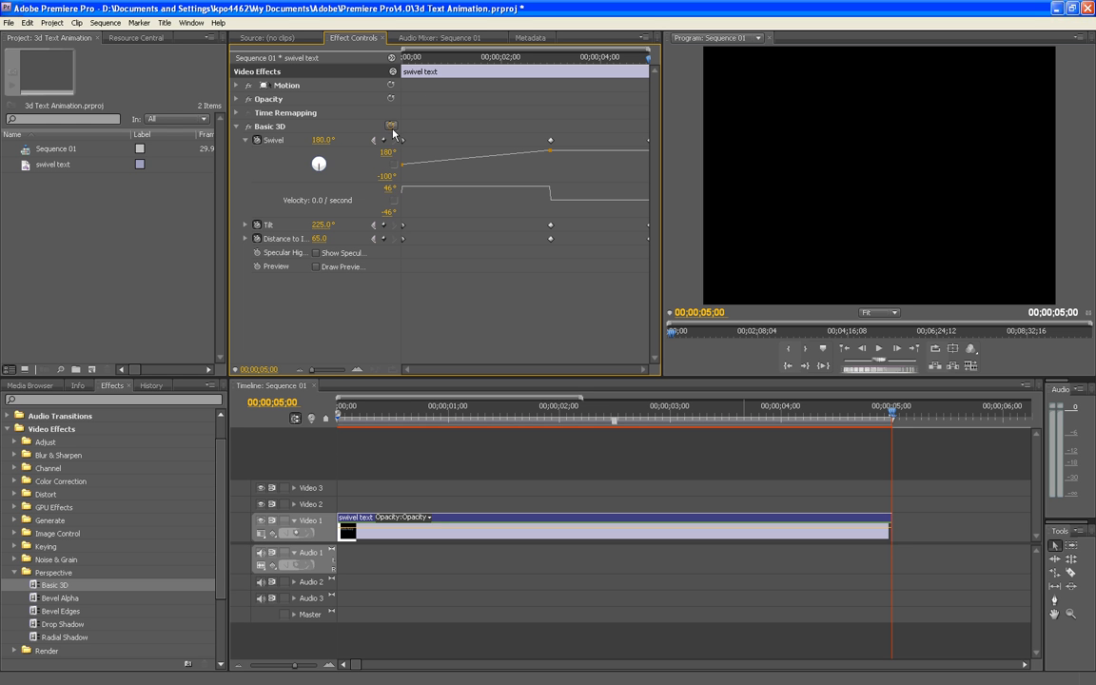
click(390, 127)
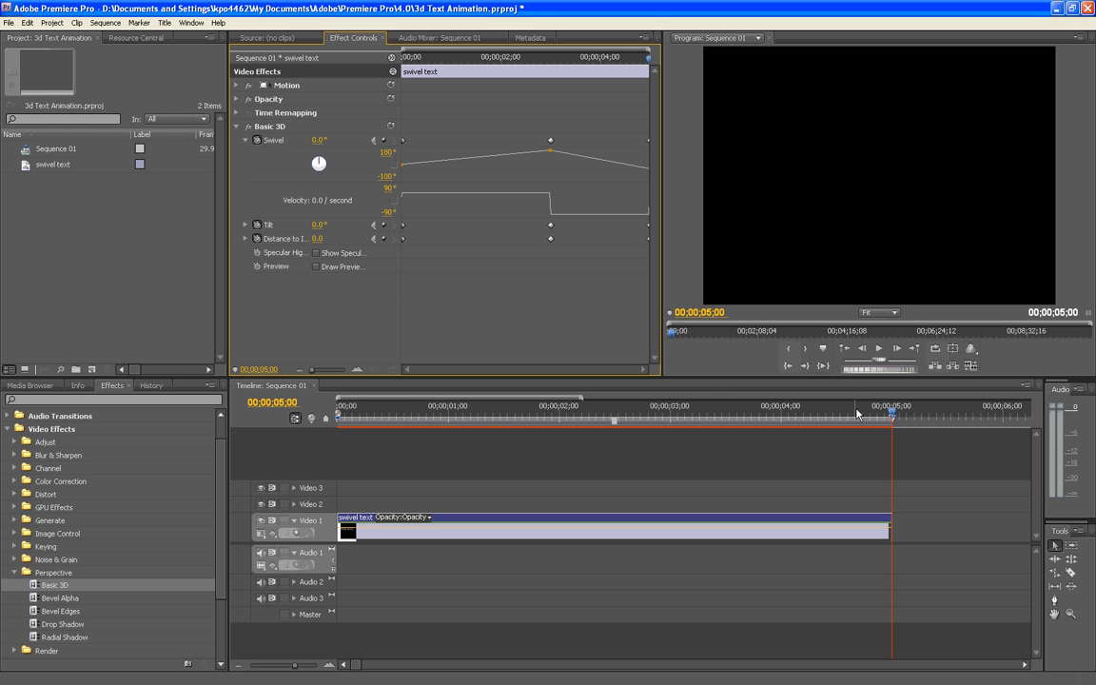
Play the sequence from the beginning to check the title's 3D animation with the end keyframes
drag(818, 414, 288, 416)
key(space)
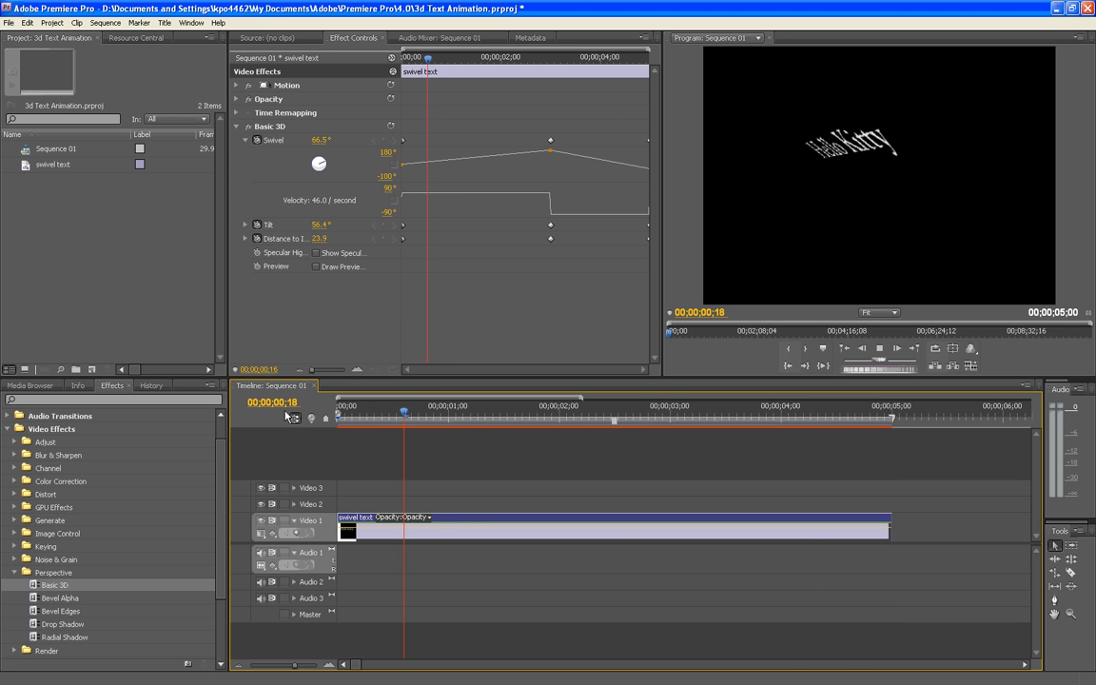